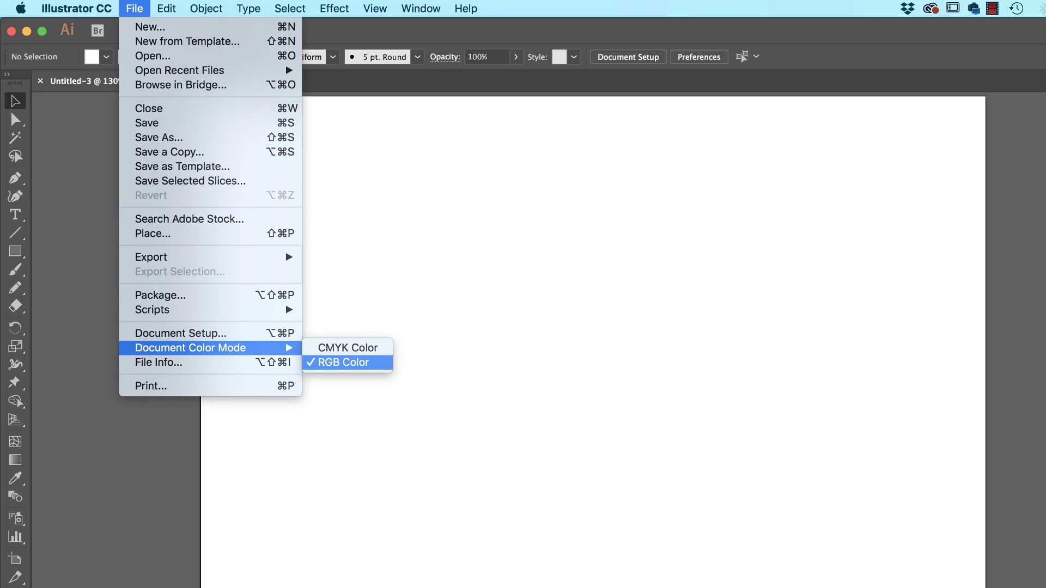
- Keep RGB colour mode and type an x at the artboard centre
left_click(347, 348)
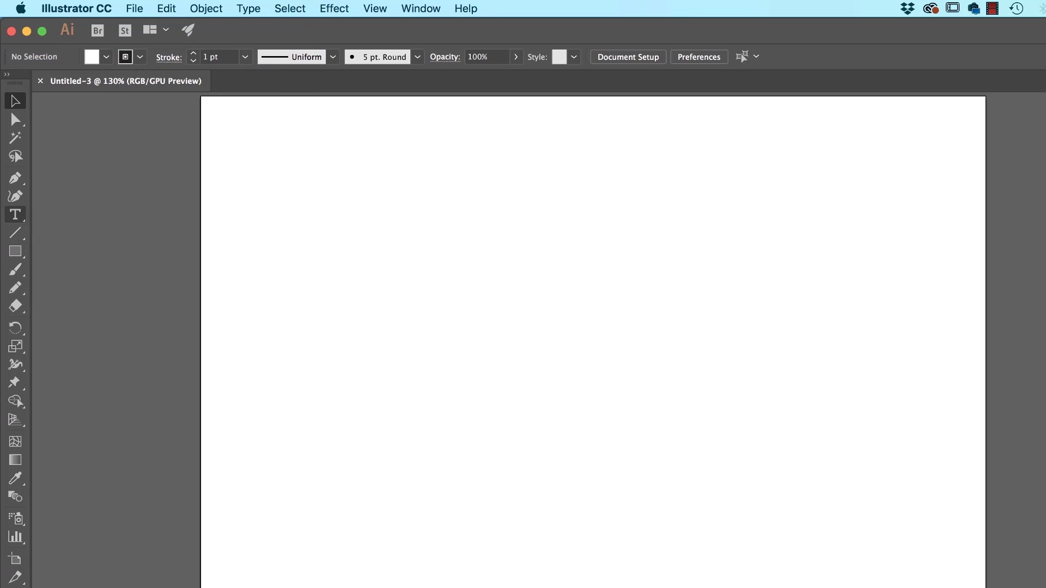
left_click(15, 214)
left_click(516, 361)
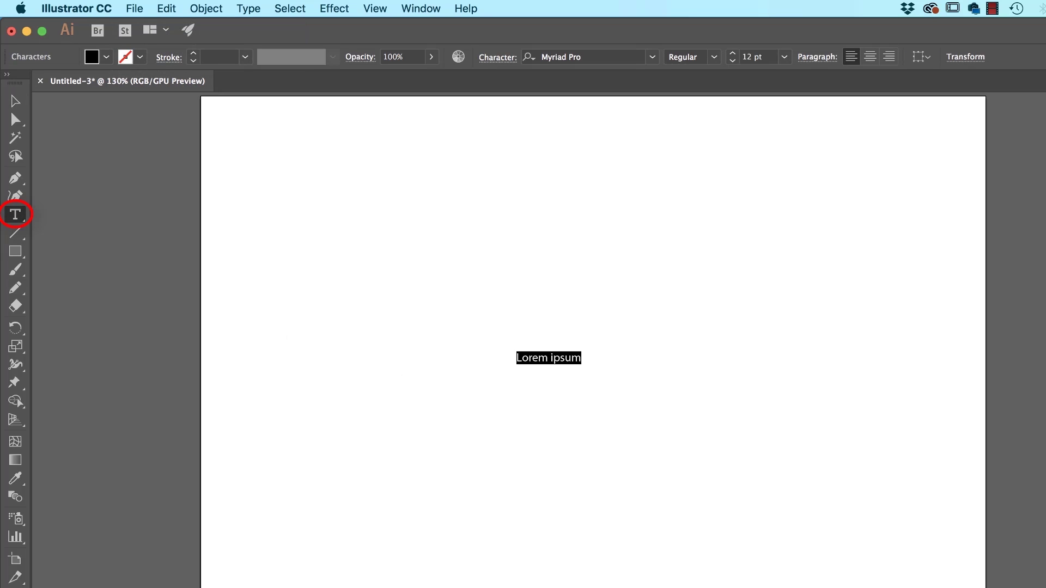
type("x")
key("shift+Left")
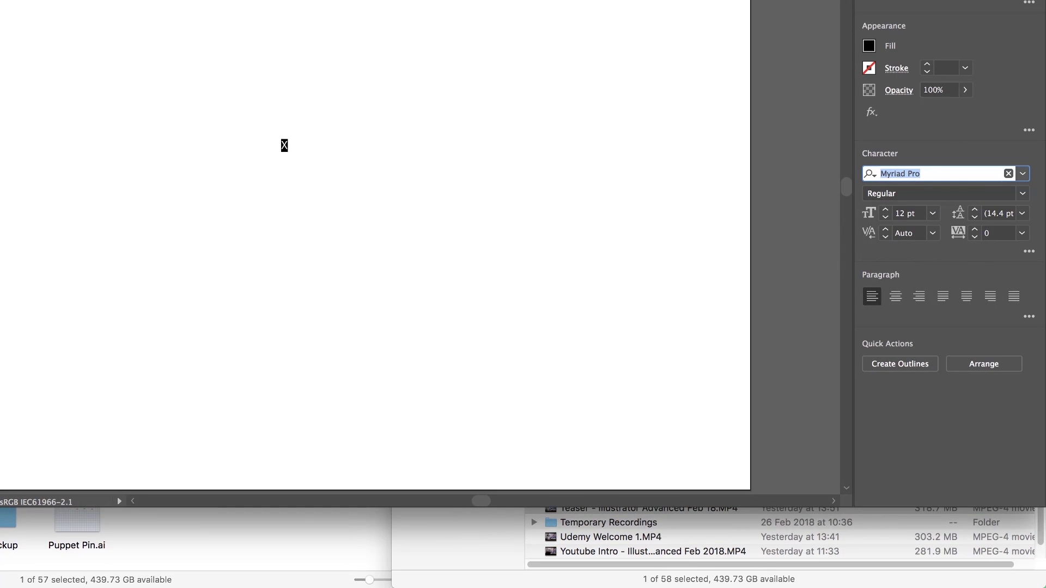
type("muse")
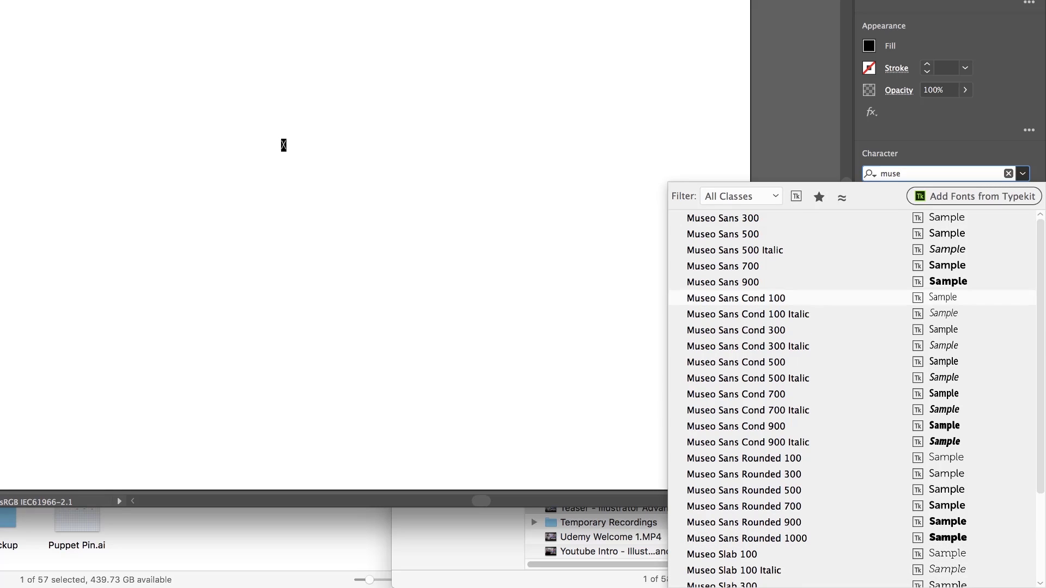
- Filter fonts to Slab Serif and set the x in Museo Slab 1000
left_click(741, 196)
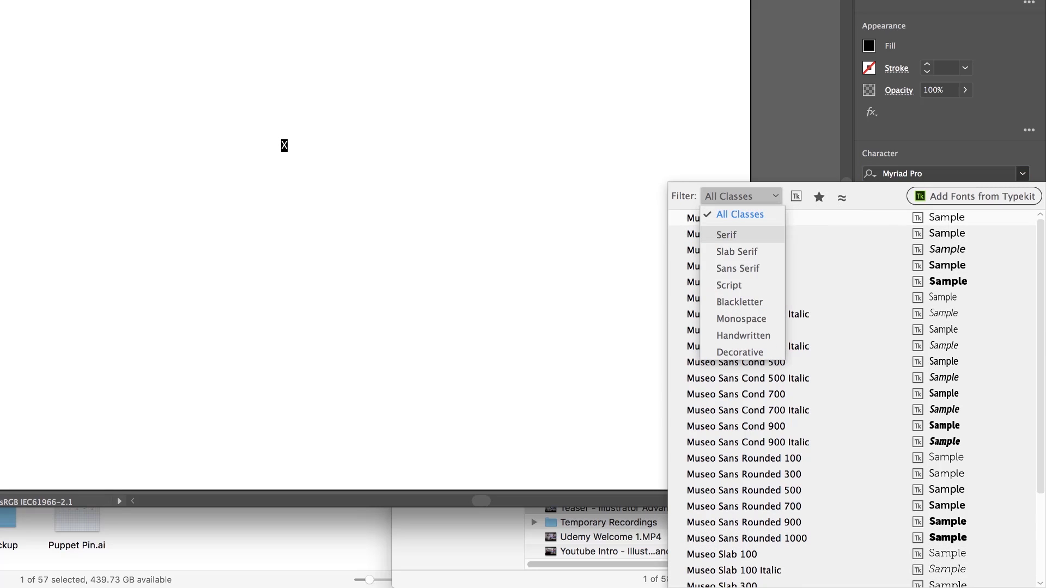
left_click(736, 251)
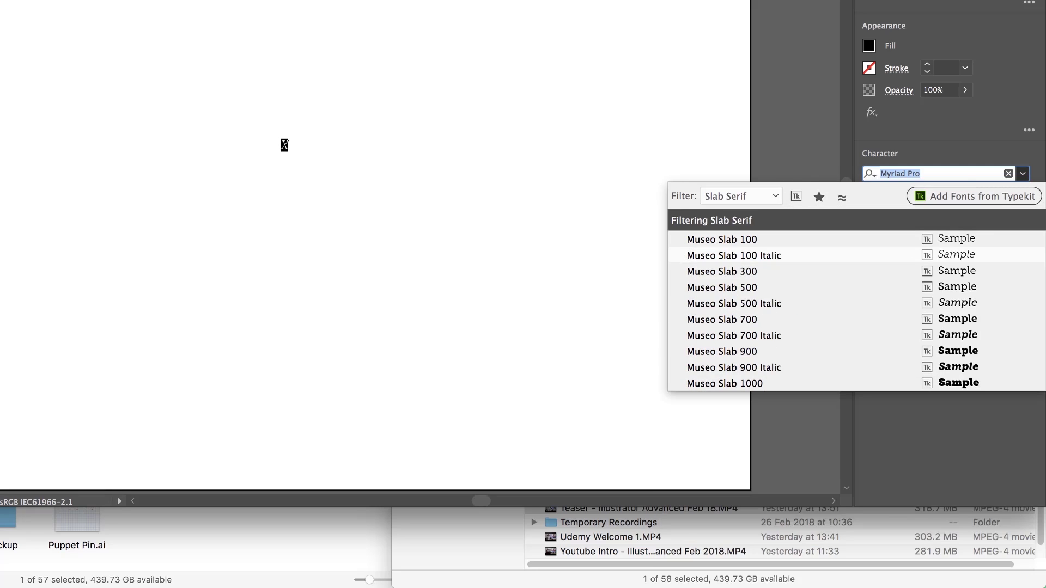
key("Up")
key("Up")
key("Up")
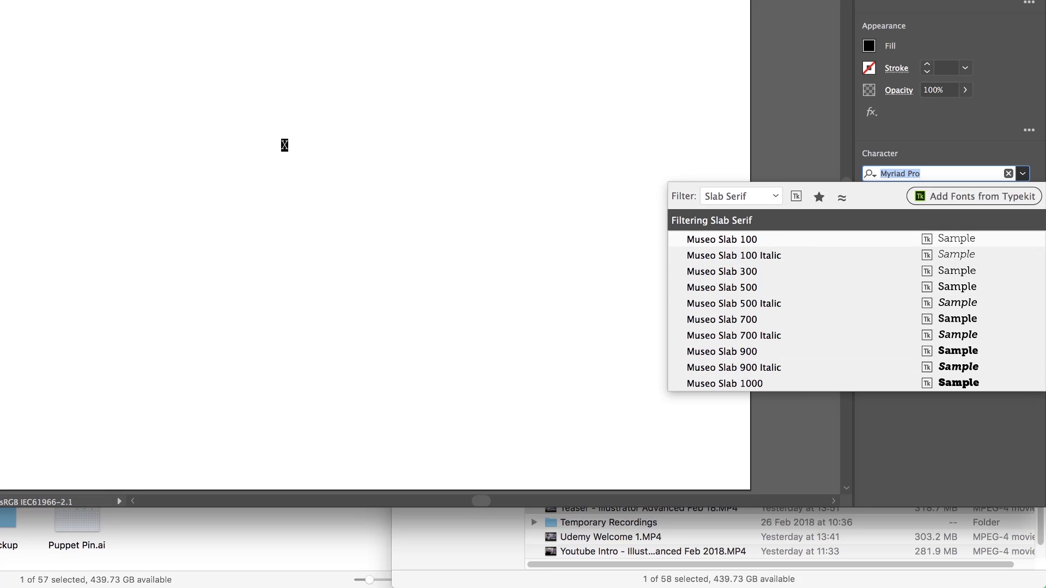
left_click(741, 196)
left_click(740, 196)
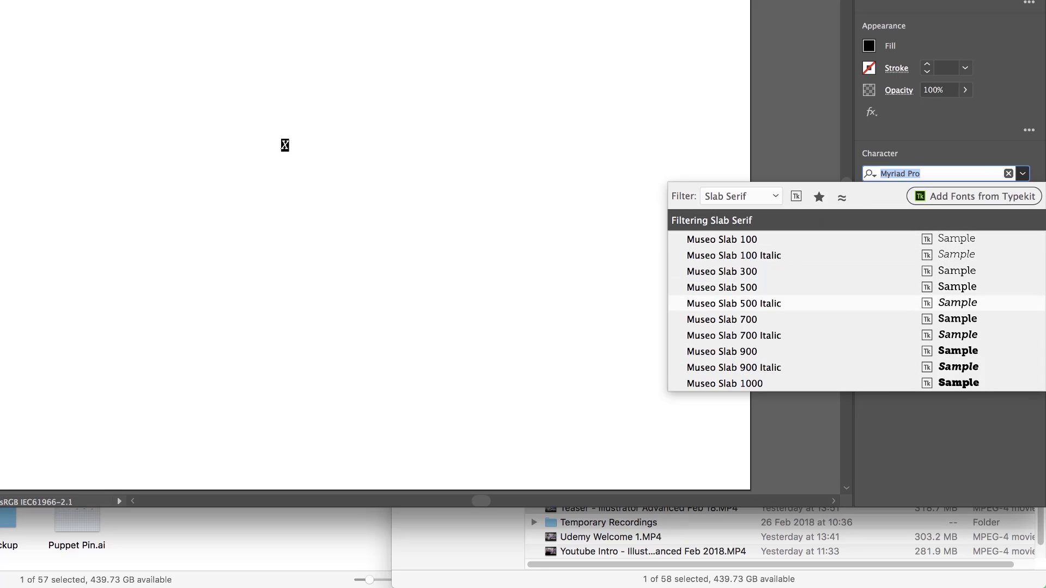
left_click(741, 196)
key("Escape")
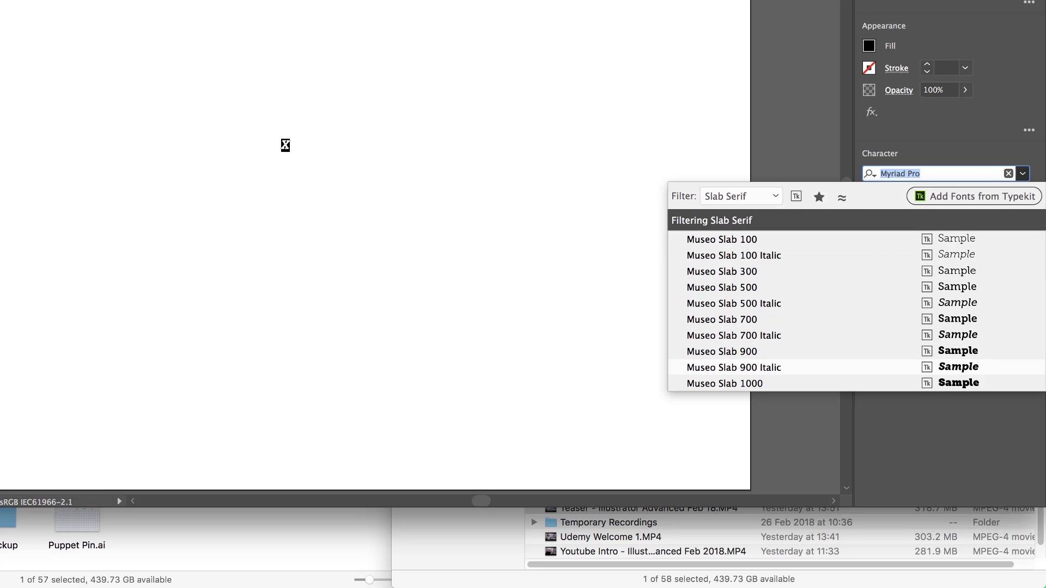
key("Up")
key("Return")
left_click(1021, 194)
left_click(899, 360)
key("Escape")
- Scale the X up proportionally to about 364 pt
mouse_move(293, 154)
left_mouse_down()
mouse_move(482, 233)
mouse_move(601, 359)
mouse_move(487, 389)
left_mouse_up()
left_click_drag(391, 245, 326, 151)
key("super+shift+a")
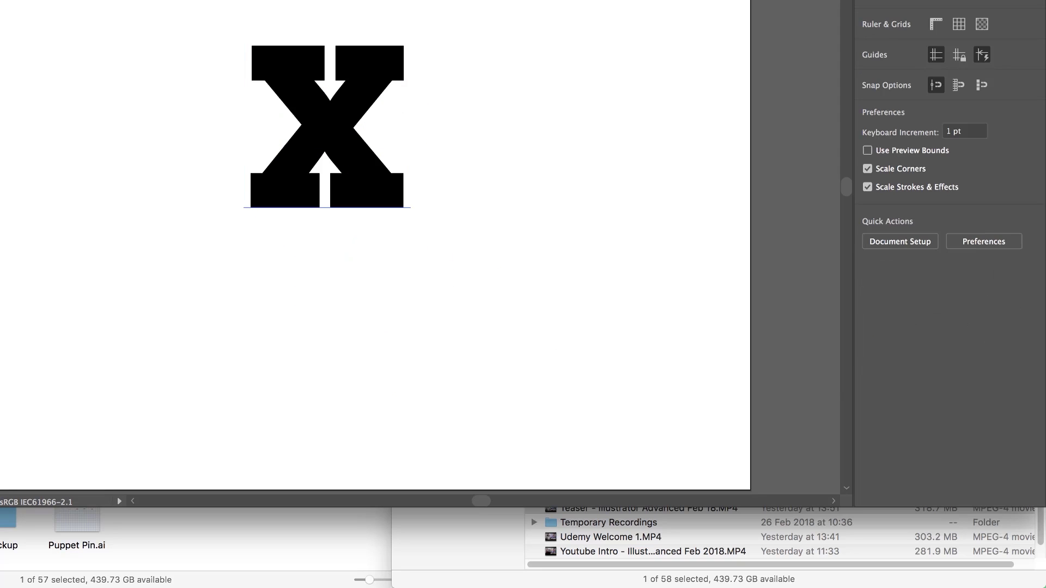
key("super+z")
left_click_drag(410, 266, 663, 413)
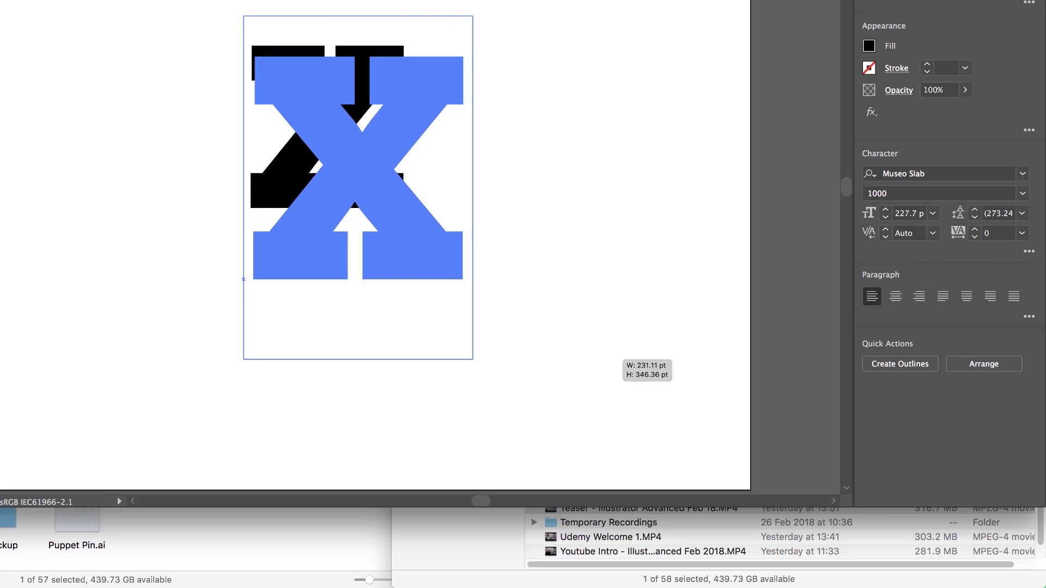
- Drag a spare copy of the X onto the left pasteboard
left_click_drag(384, 164, 33, 204)
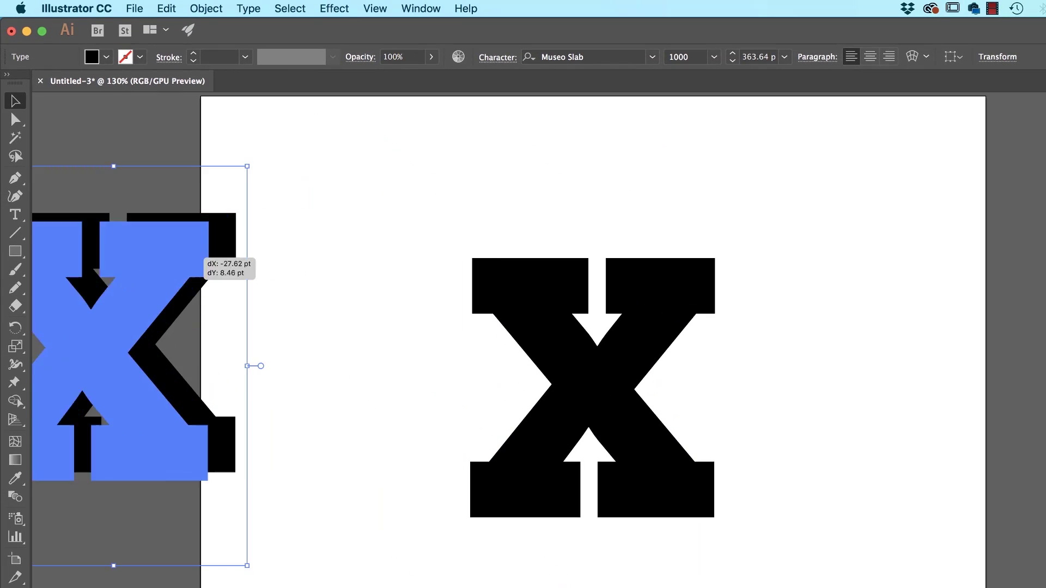
left_click_drag(205, 245, 46, 325)
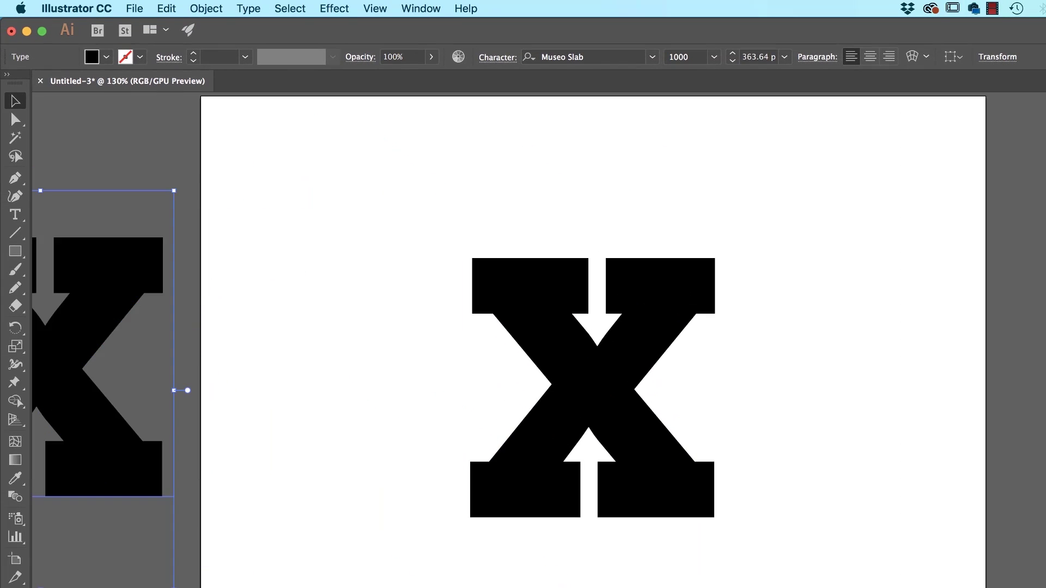
left_click(328, 180)
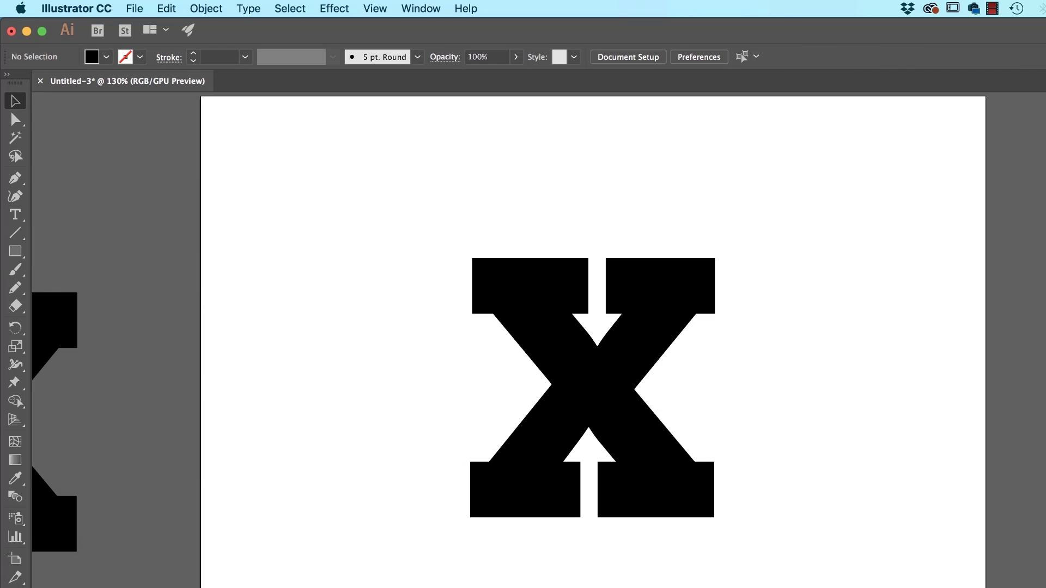
- Convert the central X to outlines with Type > Create Outlines, then deselect
left_click(593, 369)
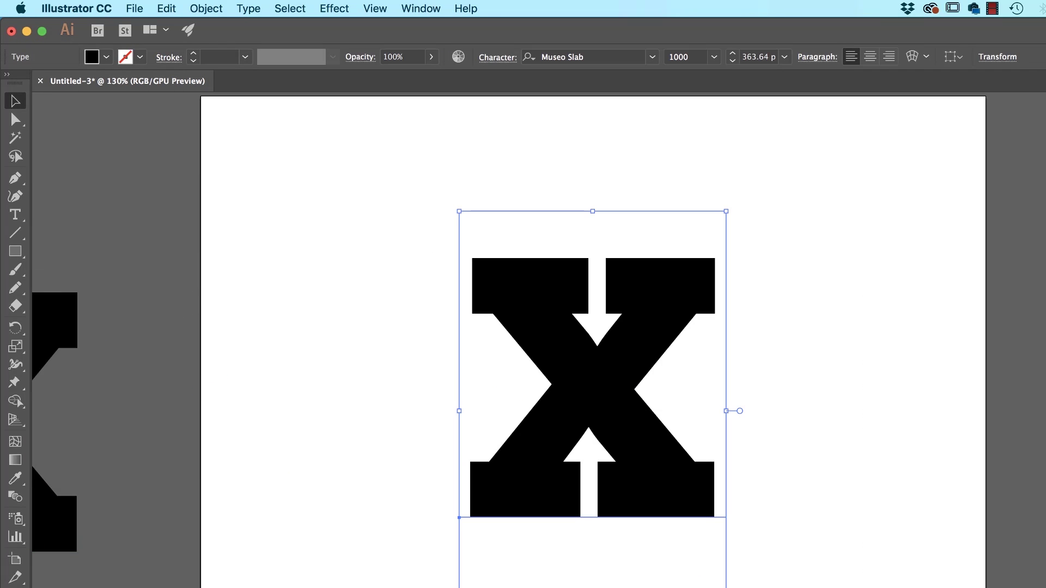
left_click(249, 8)
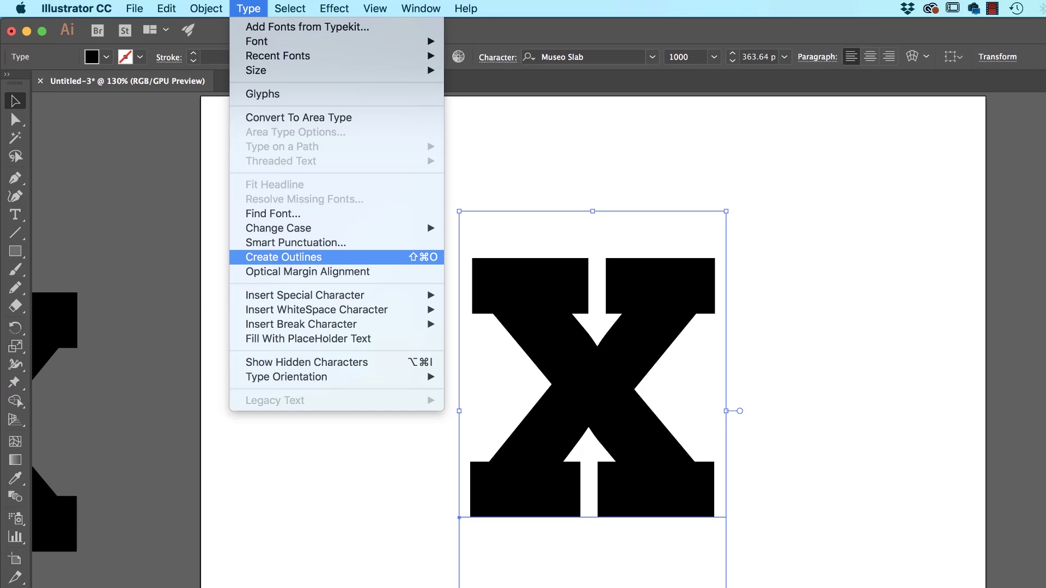
left_click(303, 257)
key("super+shift+a")
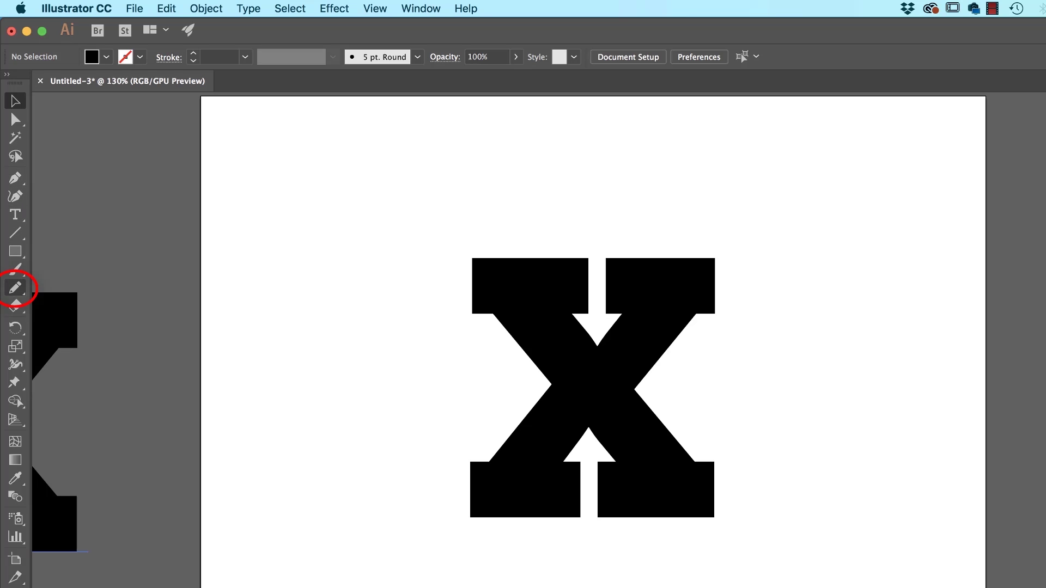
- Accept the Pencil tool options and zoom in on the X
double_click(16, 288)
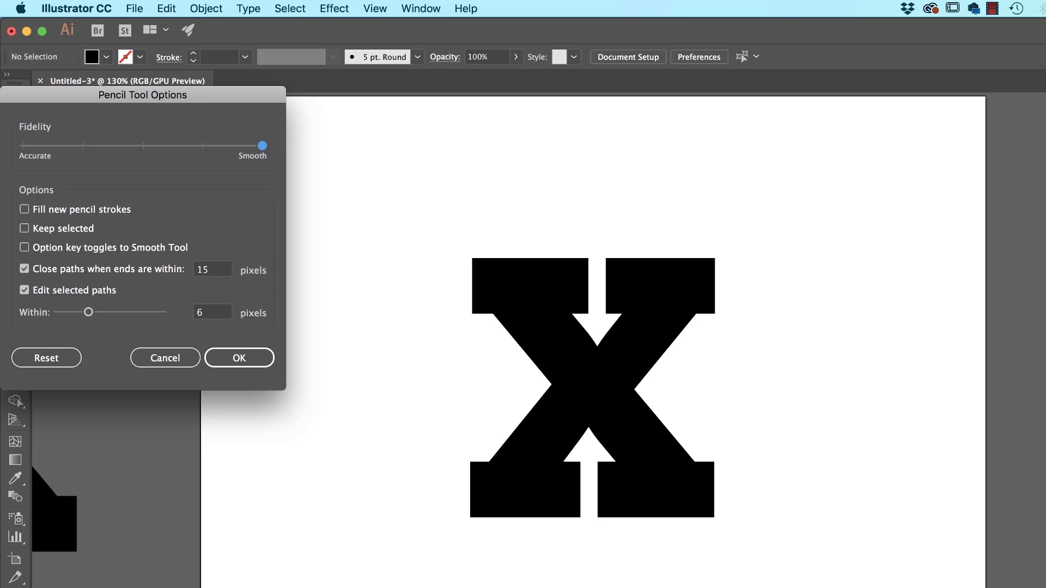
left_click_drag(143, 95, 262, 99)
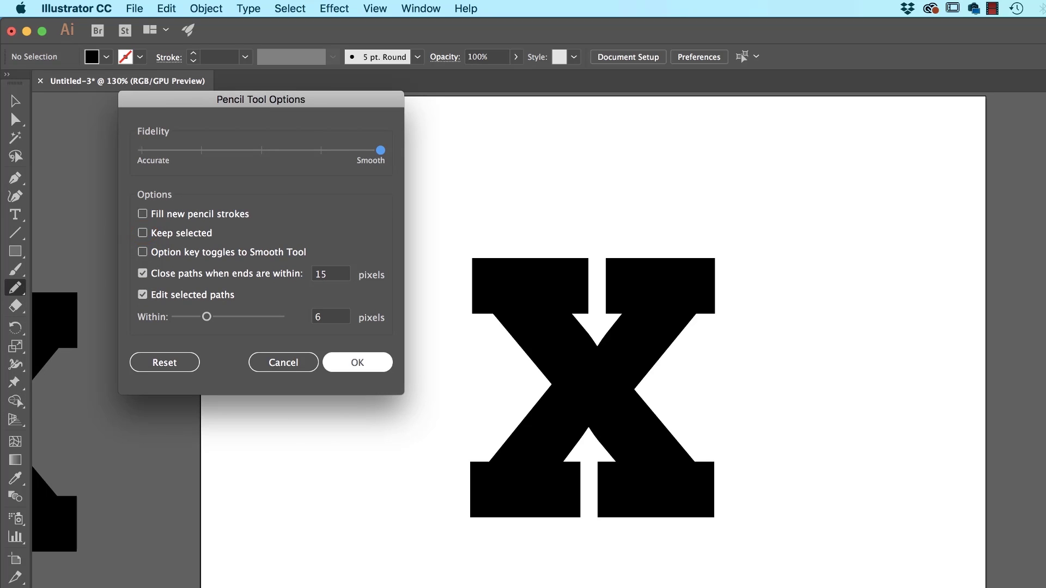
key("Return")
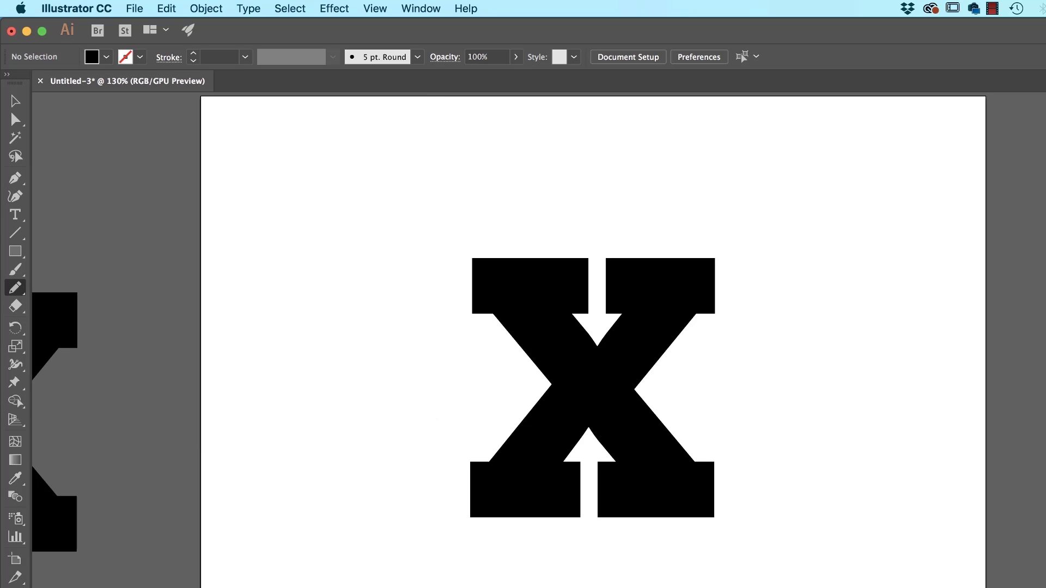
key("super+equal")
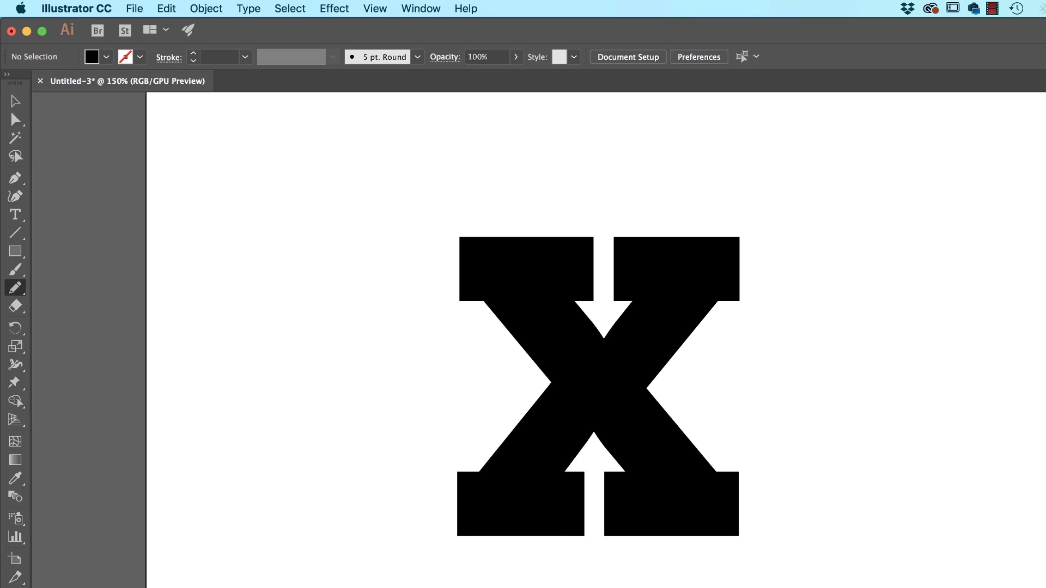
scroll(511, 405, "right", 5)
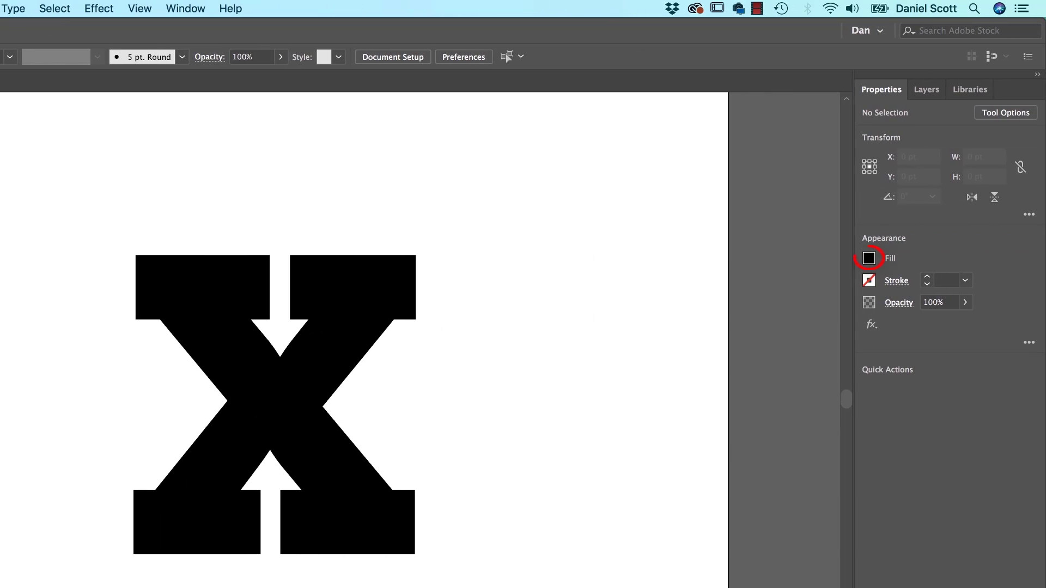
- Set the fill to None and the stroke to yellow
left_click(868, 259)
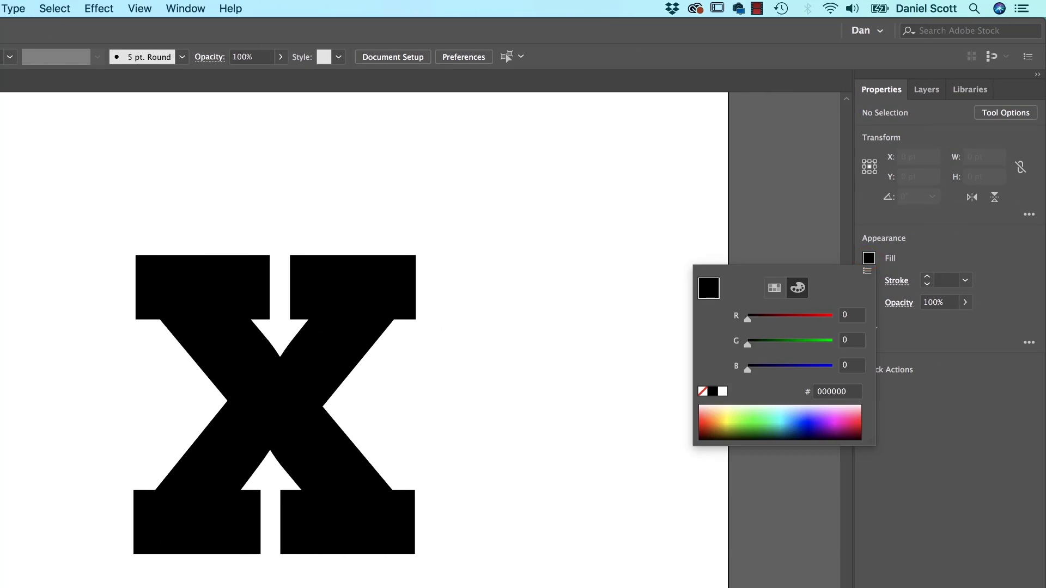
left_click(702, 392)
left_click(869, 281)
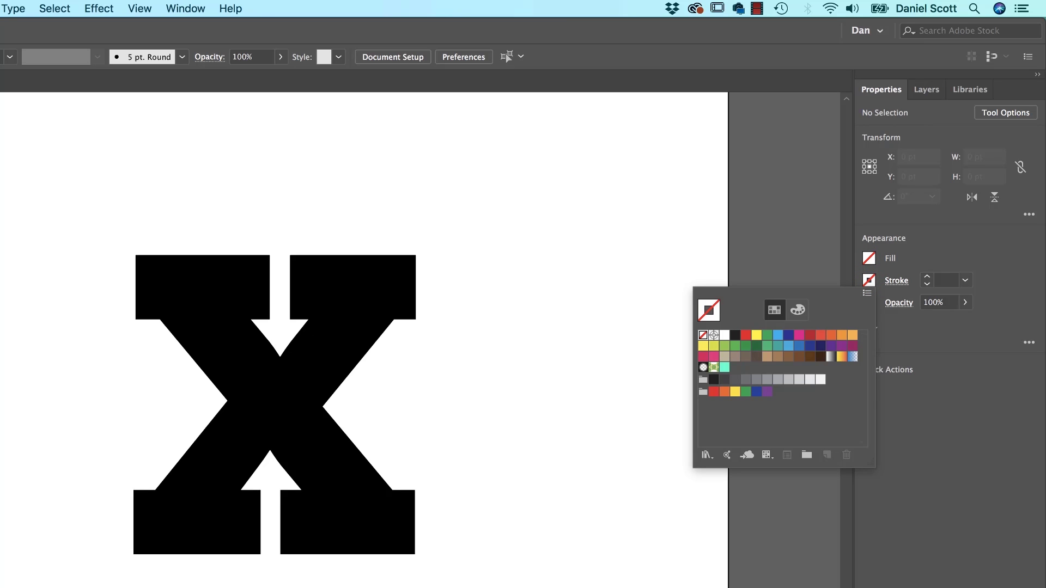
left_click(756, 335)
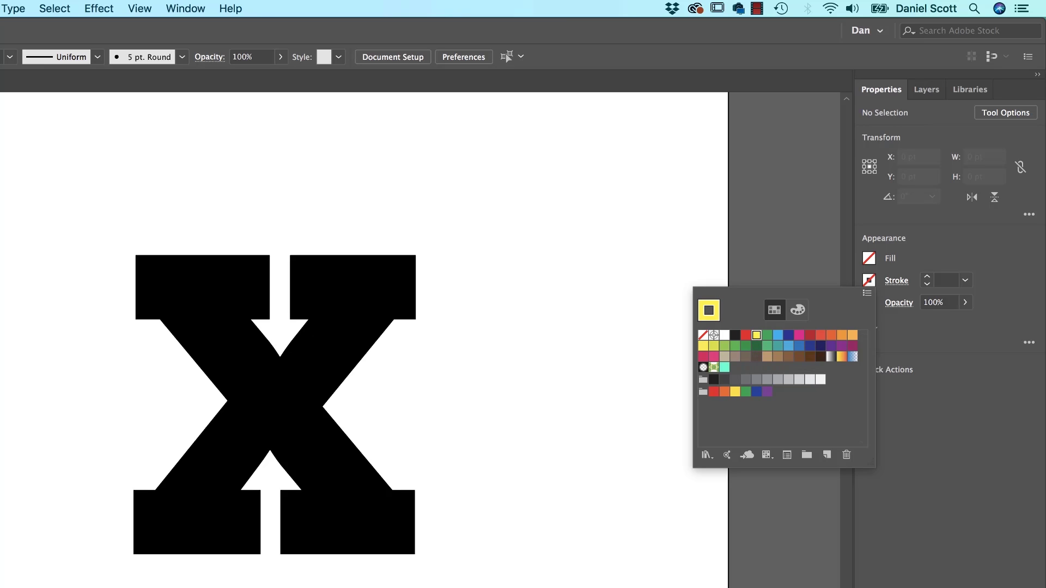
key("Escape")
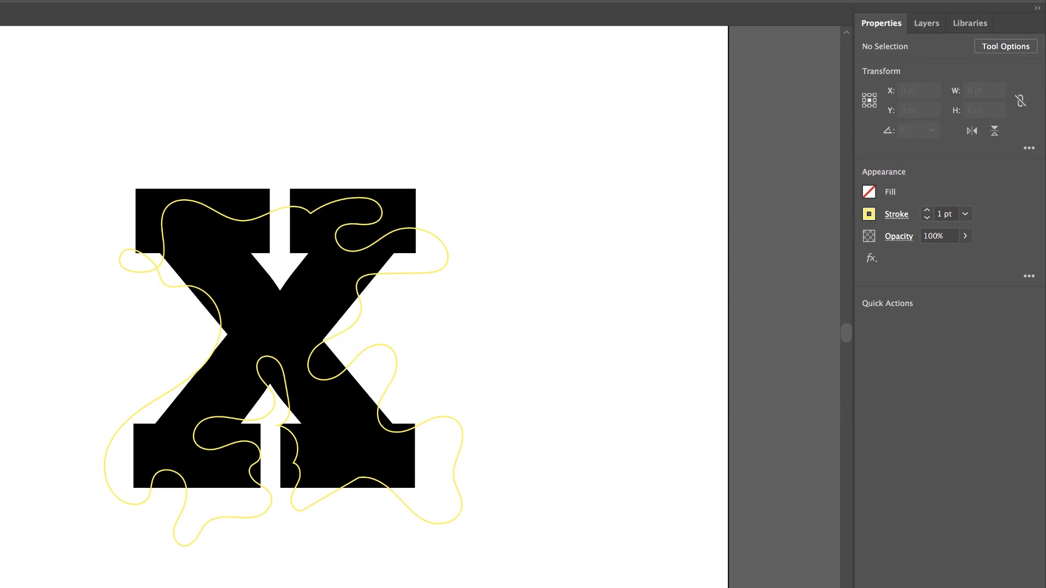
- Draw a closed green freehand blob around the X's left side
left_click(869, 214)
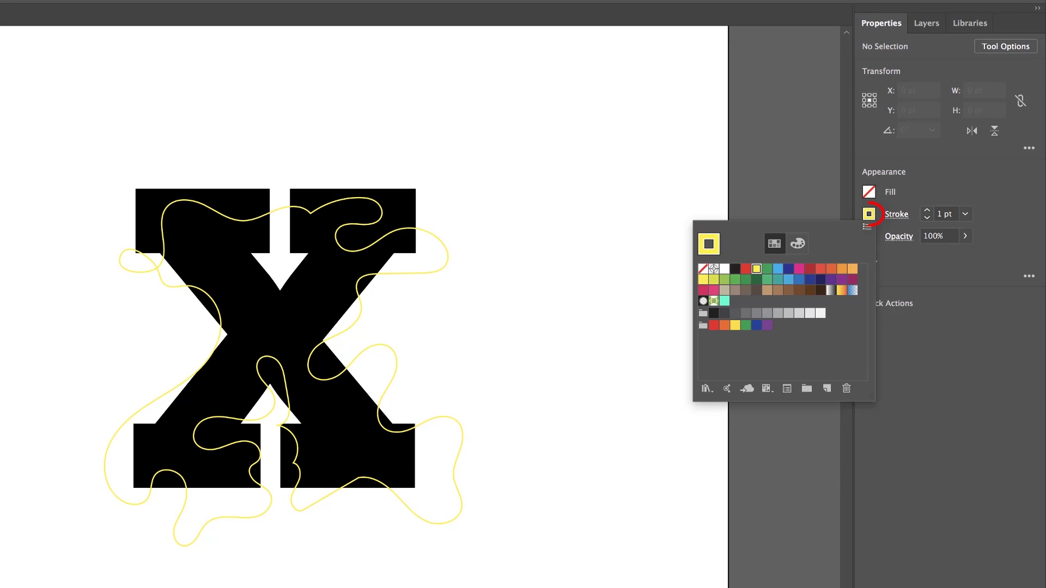
left_click(768, 269)
key("Escape")
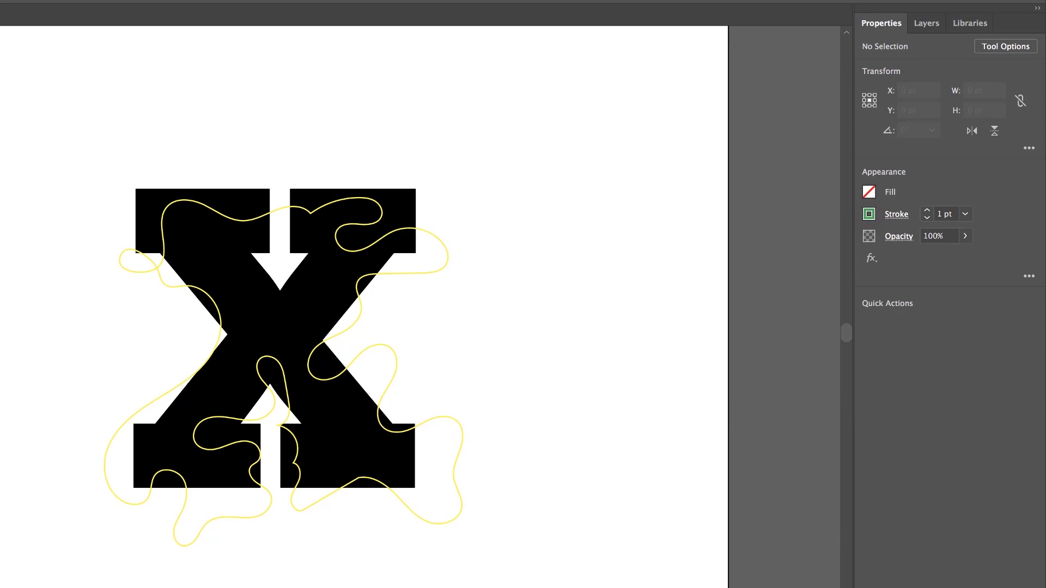
mouse_move(98, 265)
left_mouse_down()
mouse_move(147, 226)
mouse_move(311, 225)
mouse_move(358, 311)
mouse_move(329, 338)
mouse_move(329, 376)
mouse_move(407, 415)
mouse_move(406, 496)
mouse_move(364, 509)
mouse_move(334, 458)
mouse_move(295, 487)
mouse_move(275, 449)
mouse_move(298, 410)
mouse_move(276, 375)
left_mouse_up()
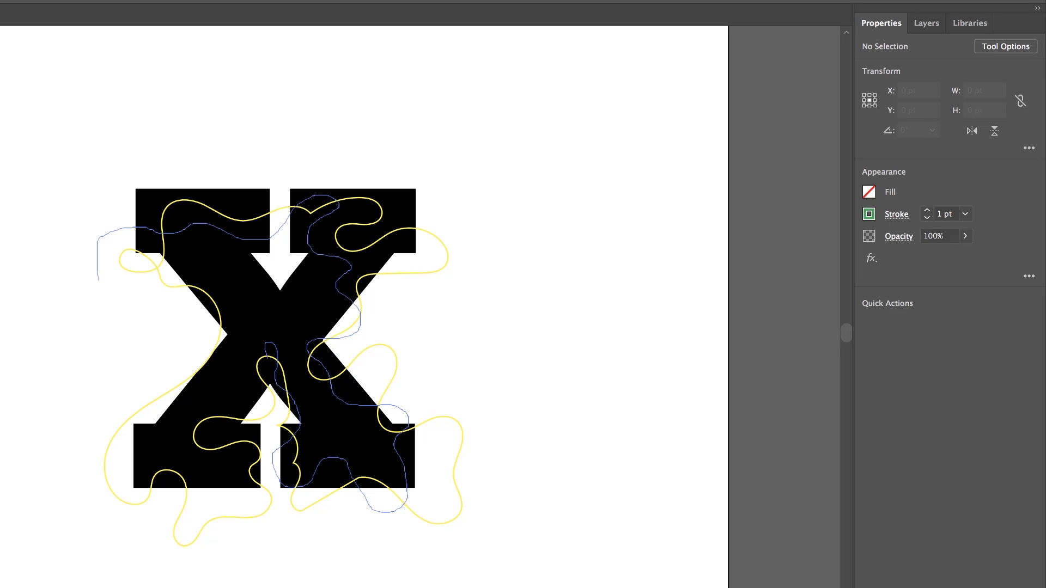
left_click_drag(227, 426, 246, 460)
mouse_move(224, 524)
left_mouse_down()
mouse_move(137, 421)
mouse_move(186, 366)
mouse_move(227, 352)
mouse_move(186, 299)
left_mouse_up()
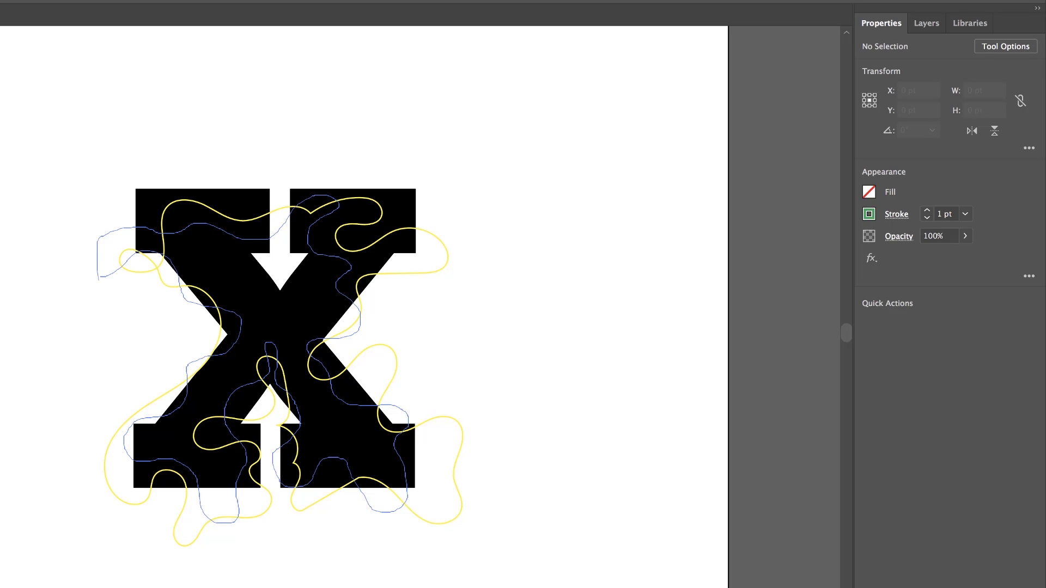
left_click_drag(98, 245, 98, 279)
- Draw a closed blue freehand blob across the X into the lower-left serif
left_click(869, 214)
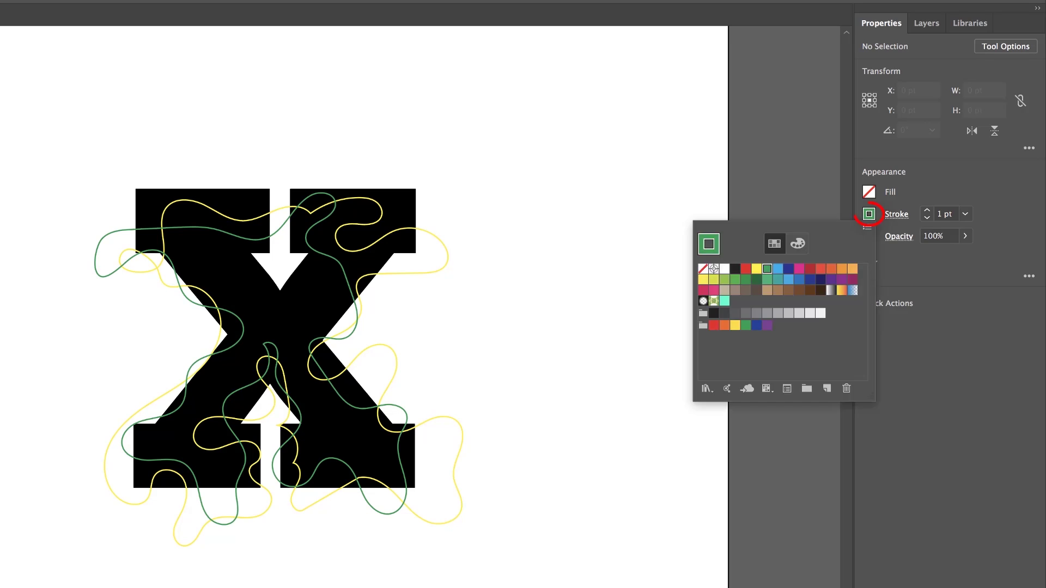
left_click(778, 268)
key("Escape")
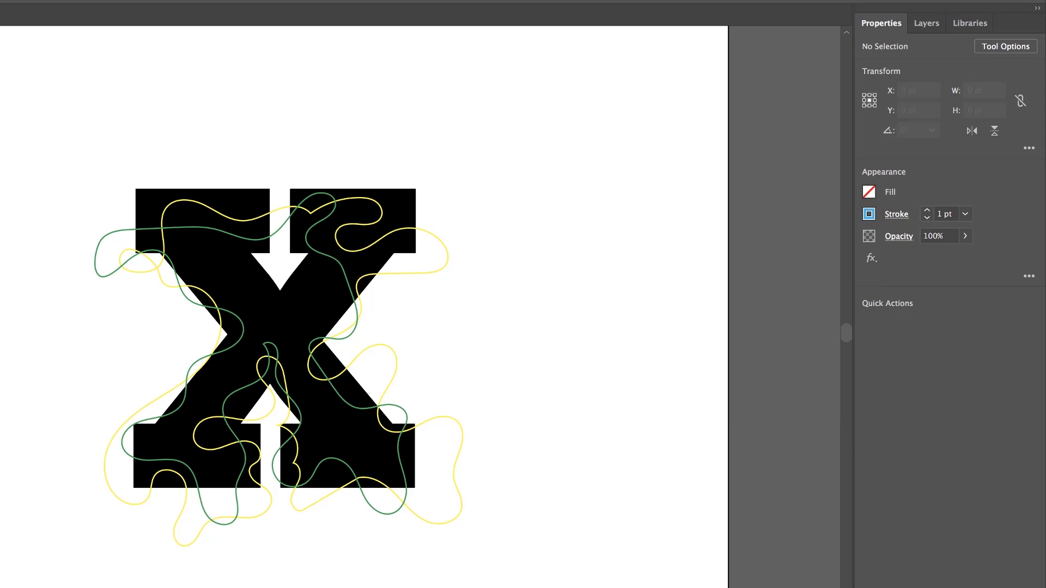
mouse_move(211, 282)
left_mouse_down()
mouse_move(314, 263)
mouse_move(313, 329)
mouse_move(421, 426)
mouse_move(325, 448)
left_mouse_up()
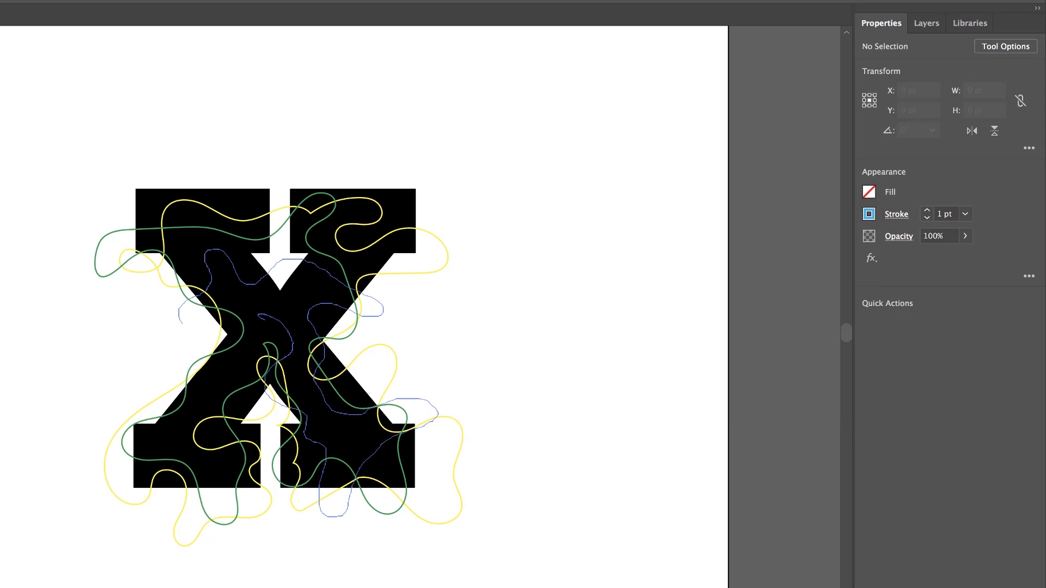
mouse_move(270, 321)
left_mouse_down()
mouse_move(260, 408)
mouse_move(208, 474)
left_mouse_up()
left_click_drag(220, 368, 229, 305)
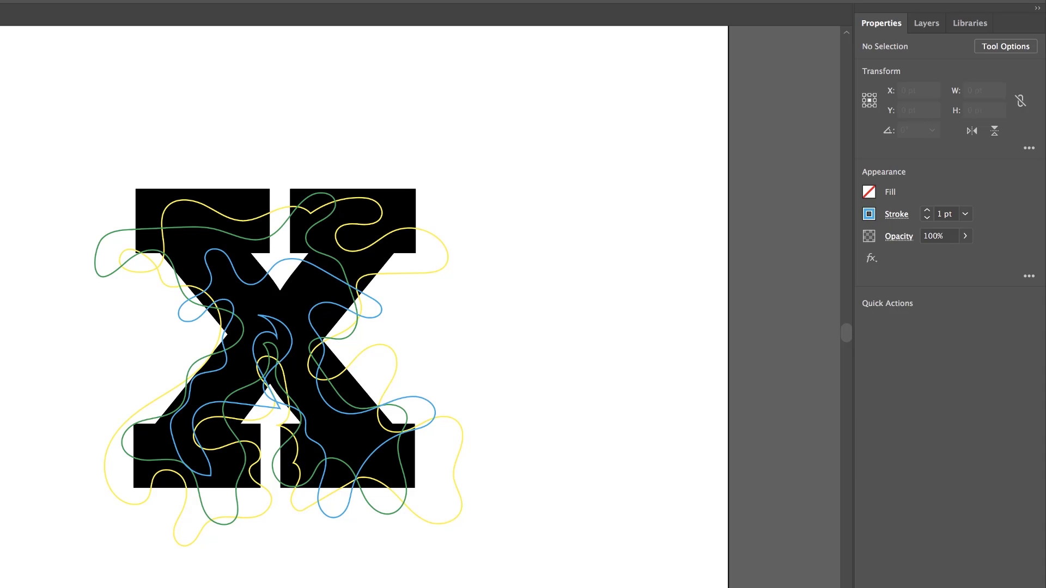
- Switch to the Selection tool and open Window > Color Themes
key("v")
scroll(317, 332, "down", 2)
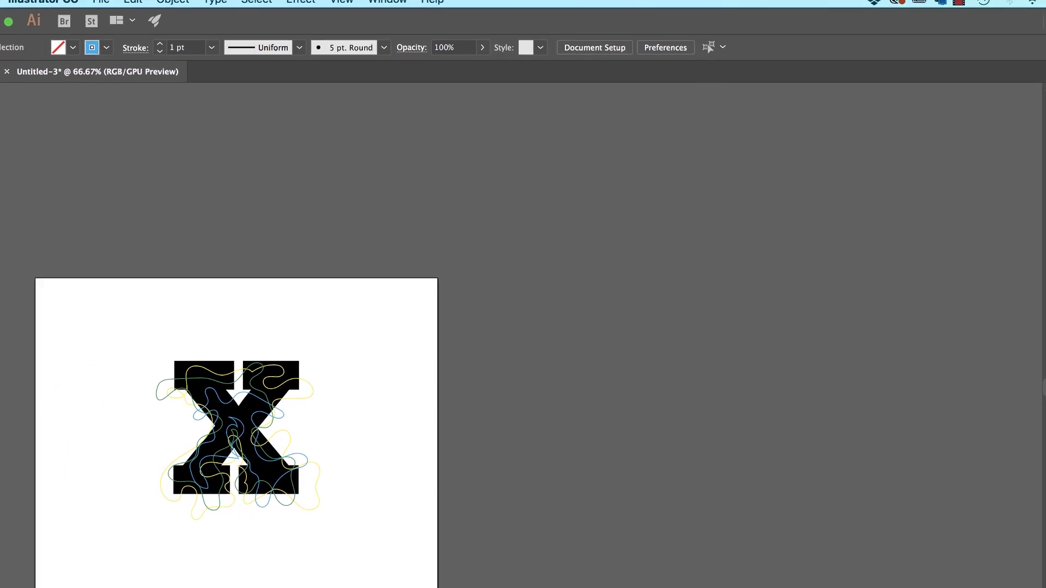
left_click(421, 8)
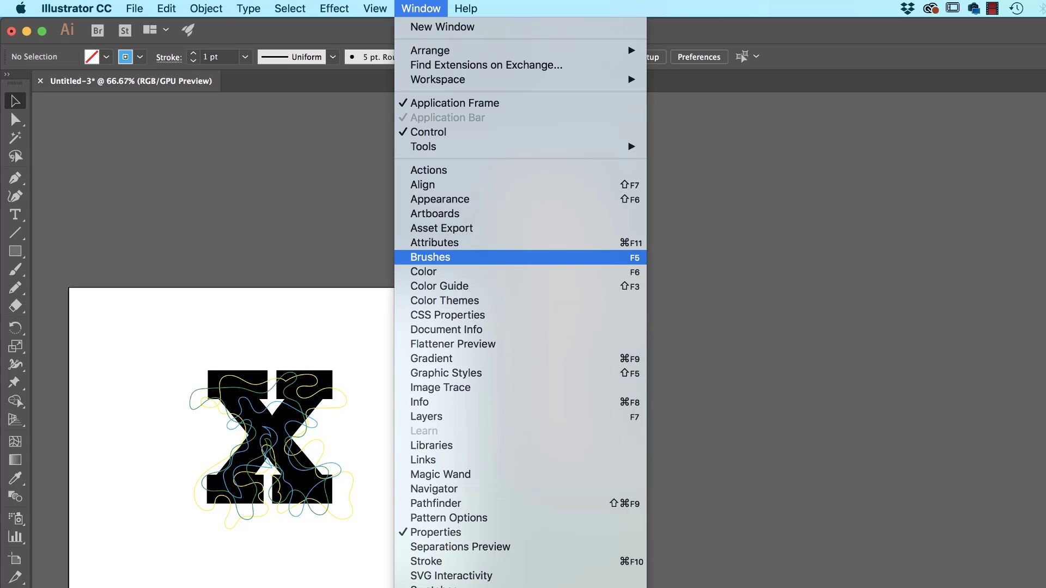
left_click(445, 300)
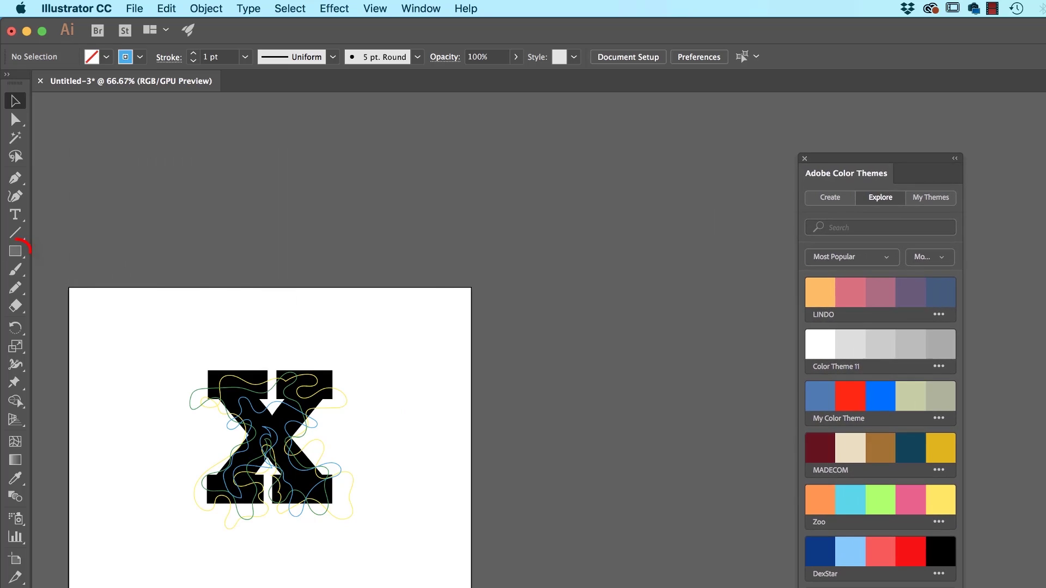
- Draw a rectangle on the right pasteboard, fill it Zoo orange, and stack copies upward
key("m")
left_click_drag(174, 353, 368, 537)
key("v")
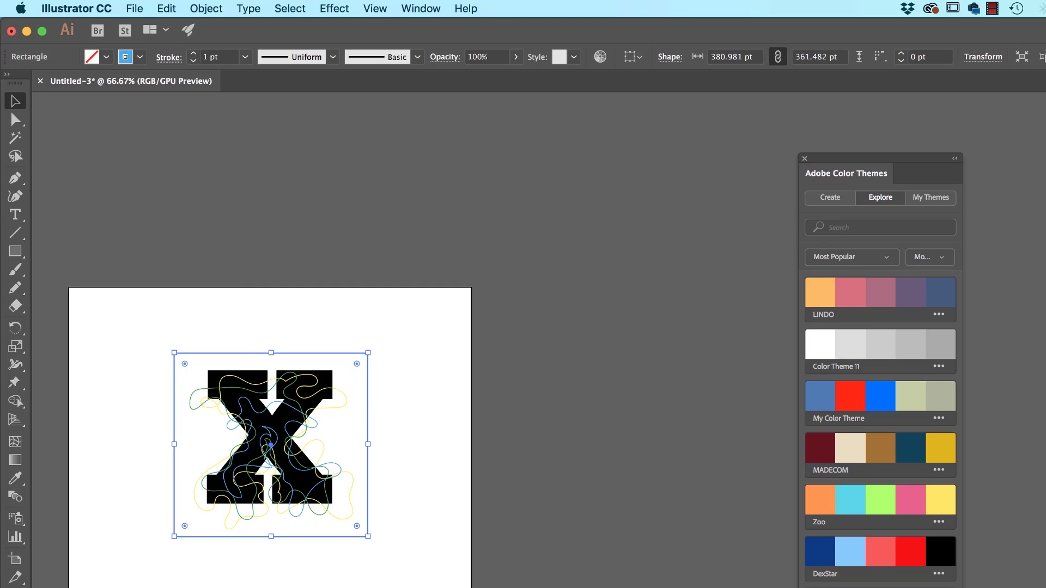
left_click_drag(239, 353, 567, 345)
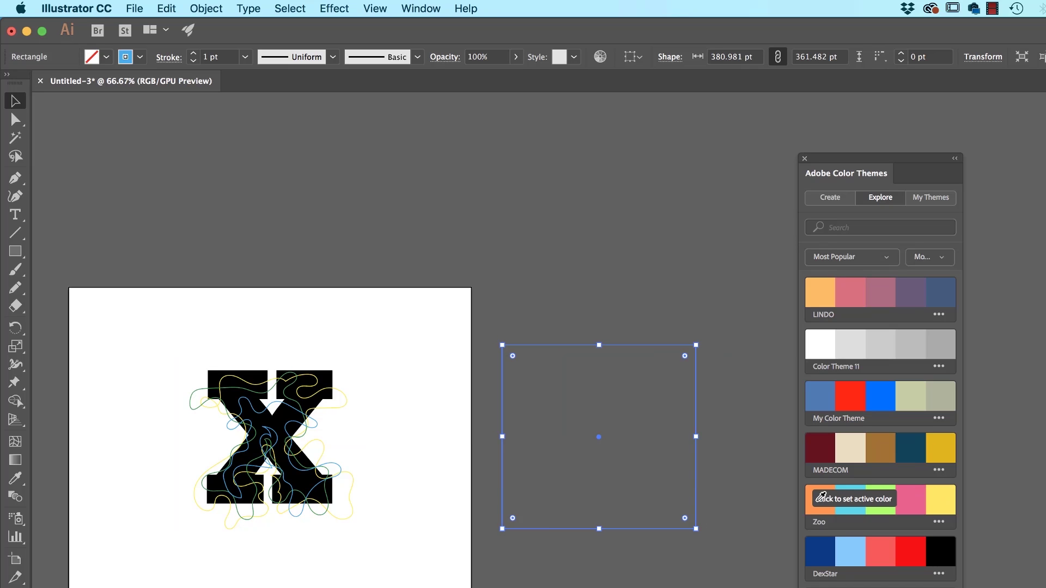
left_click(820, 499)
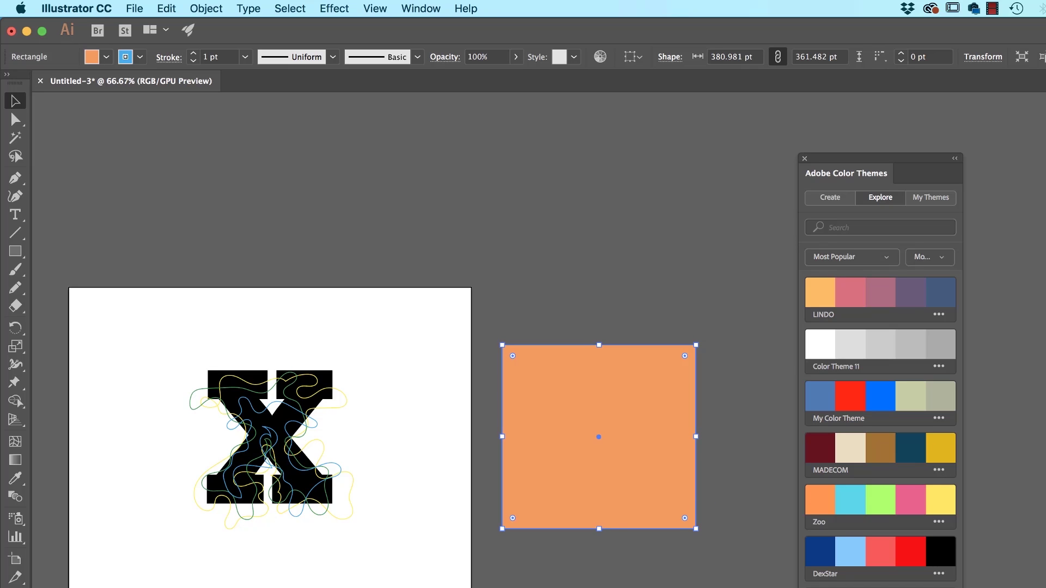
scroll(368, 441, "up", 4)
mouse_move(638, 582)
left_mouse_down()
mouse_move(626, 543)
mouse_move(638, 386)
left_mouse_up()
key("ctrl+d")
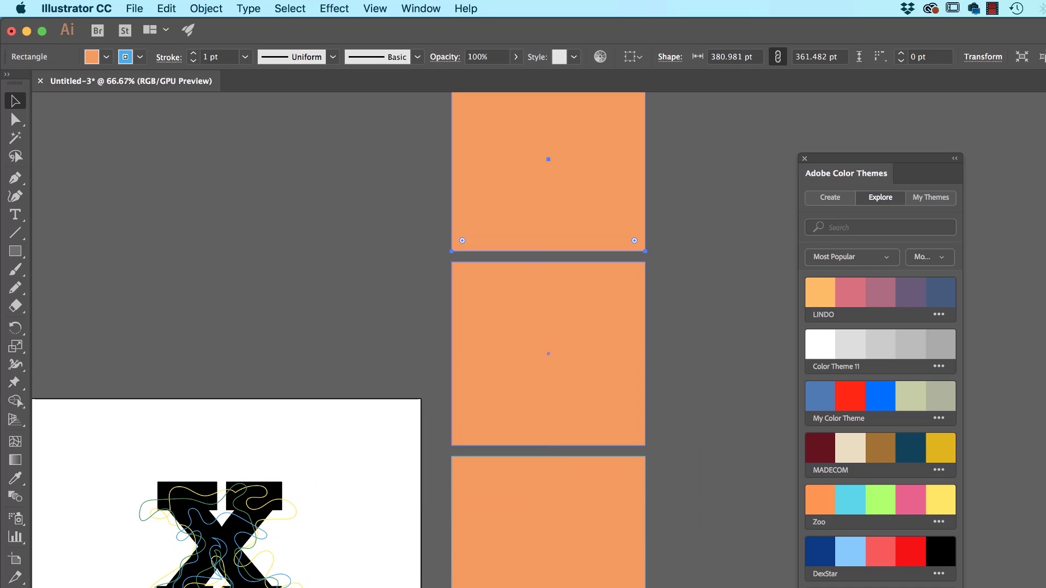
scroll(551, 327, "down", 2)
scroll(340, 340, "up", 4)
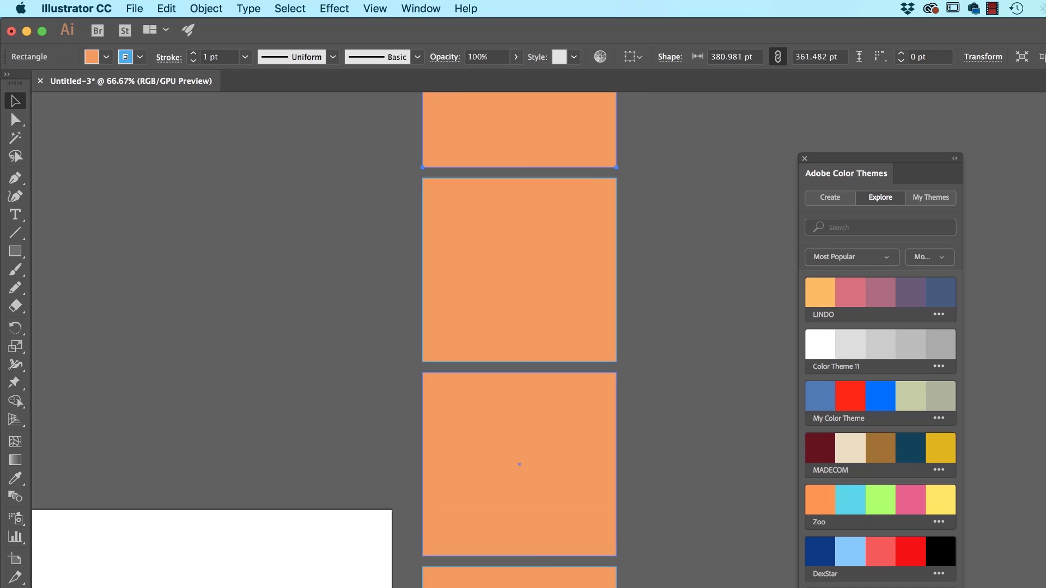
- Colour the squares from the Zoo palette: third blue, second green, top pink
key("ctrl+minus")
scroll(491, 344, "down", 5)
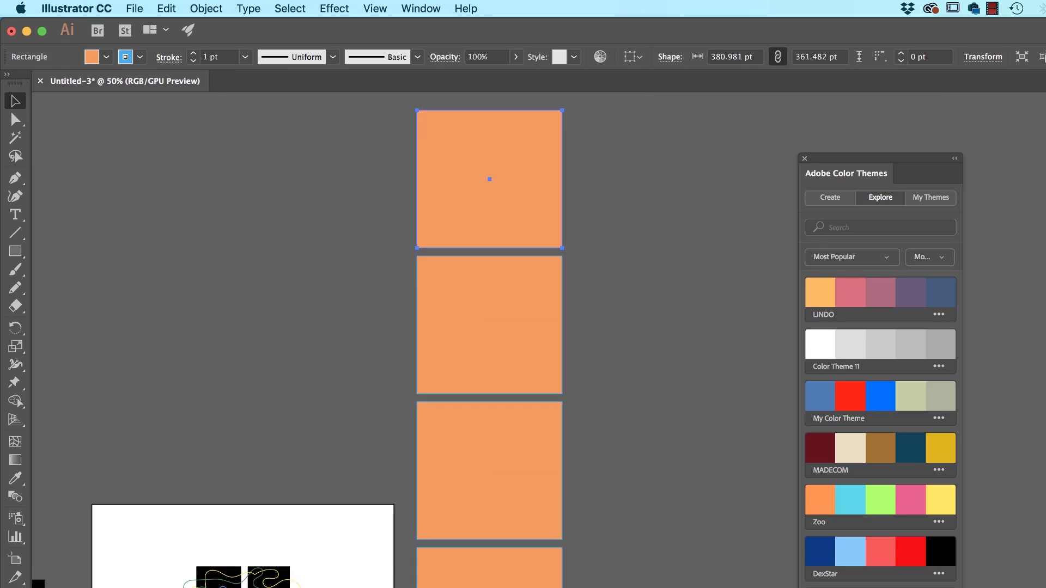
left_click(490, 470)
left_click(842, 504)
key("ctrl+alt+bracketleft")
left_click(888, 502)
key("ctrl+alt+bracketleft")
left_click(917, 498)
scroll(524, 327, "left", 3)
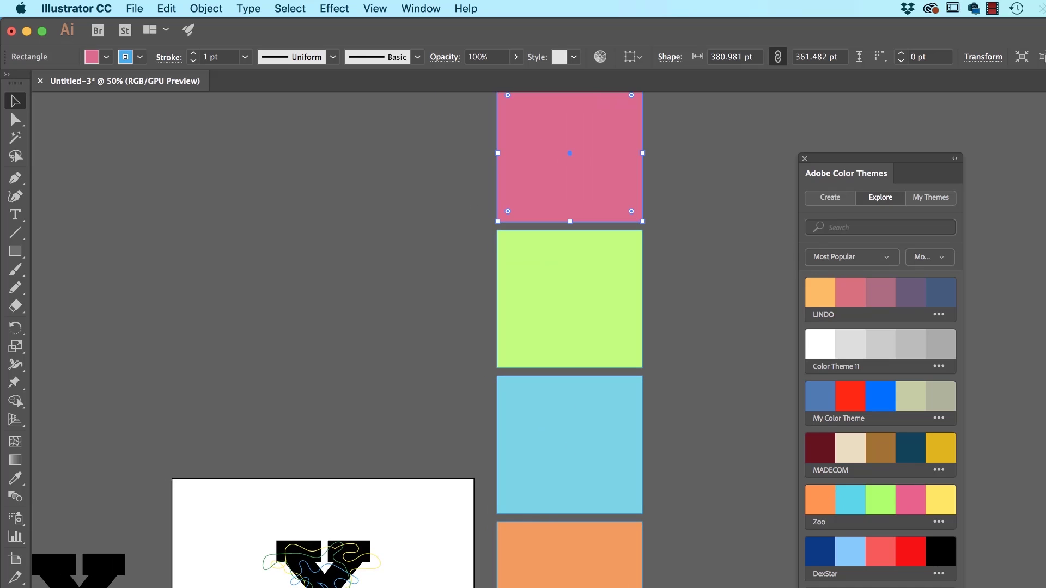
- Deselect, switch to full-screen mode, and zoom in on the artwork
key("ctrl+shift+a")
key("f")
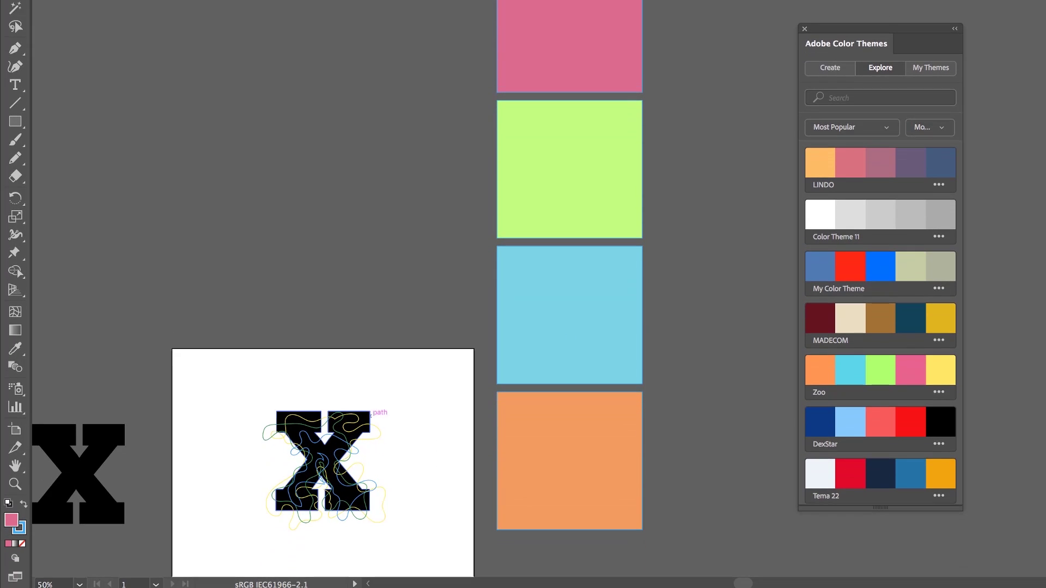
key("ctrl+equal")
scroll(385, 286, "down", 2)
scroll(384, 286, "down", 3)
scroll(384, 286, "left", 2)
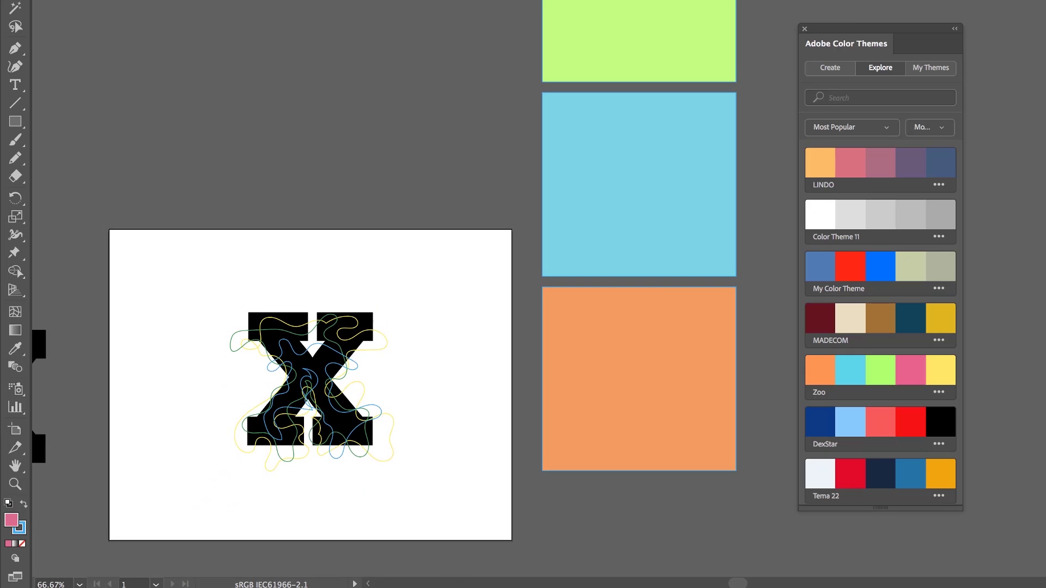
- Drag the blob outlines from the X onto the orange and blue squares, then deselect
left_click_drag(397, 438, 742, 437)
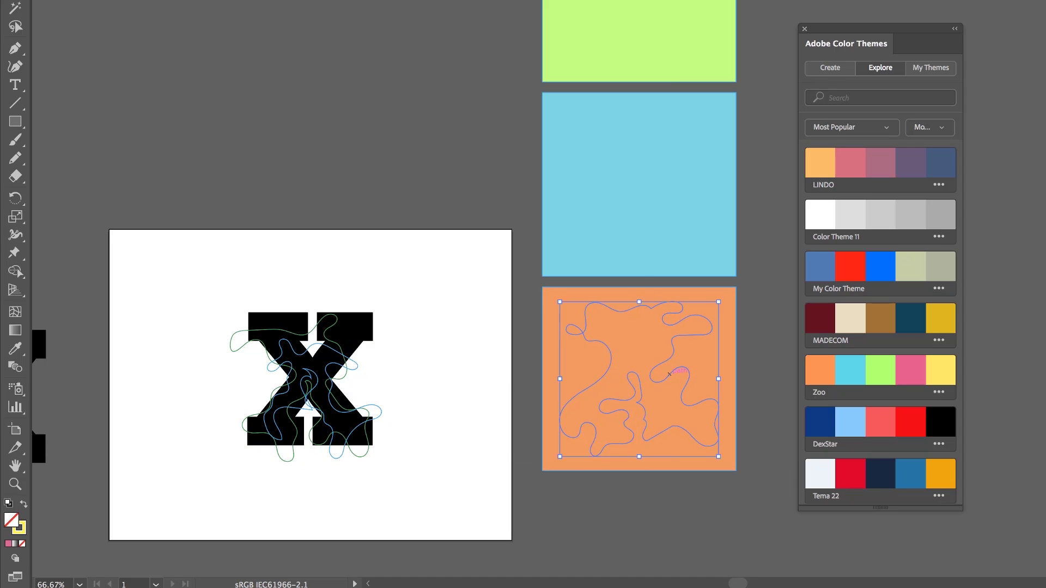
left_click_drag(299, 389, 429, 452)
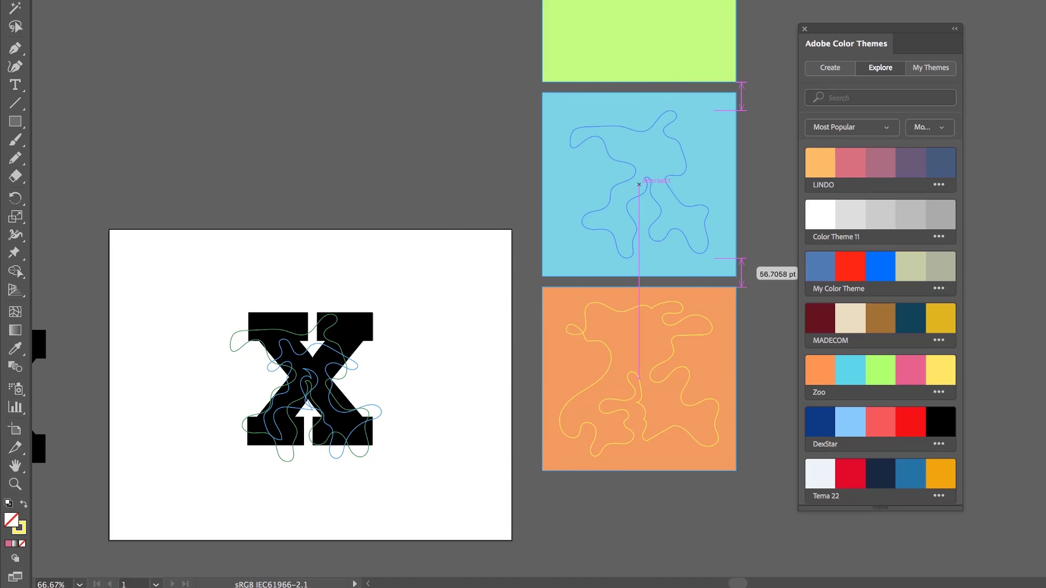
left_click_drag(429, 451, 697, 248)
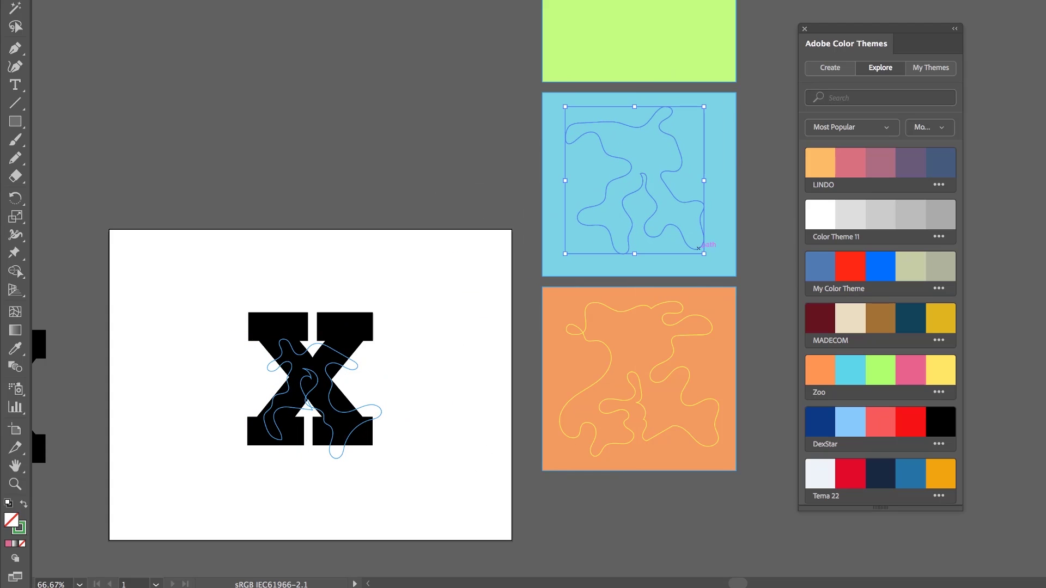
mouse_move(360, 365)
left_mouse_down()
mouse_move(621, 201)
mouse_move(642, 156)
left_mouse_up()
key("ctrl+shift+a")
scroll(368, 286, "up", 5)
scroll(367, 286, "up", 2)
scroll(368, 286, "down", 6)
scroll(368, 287, "right", 2)
scroll(523, 294, "down", 3)
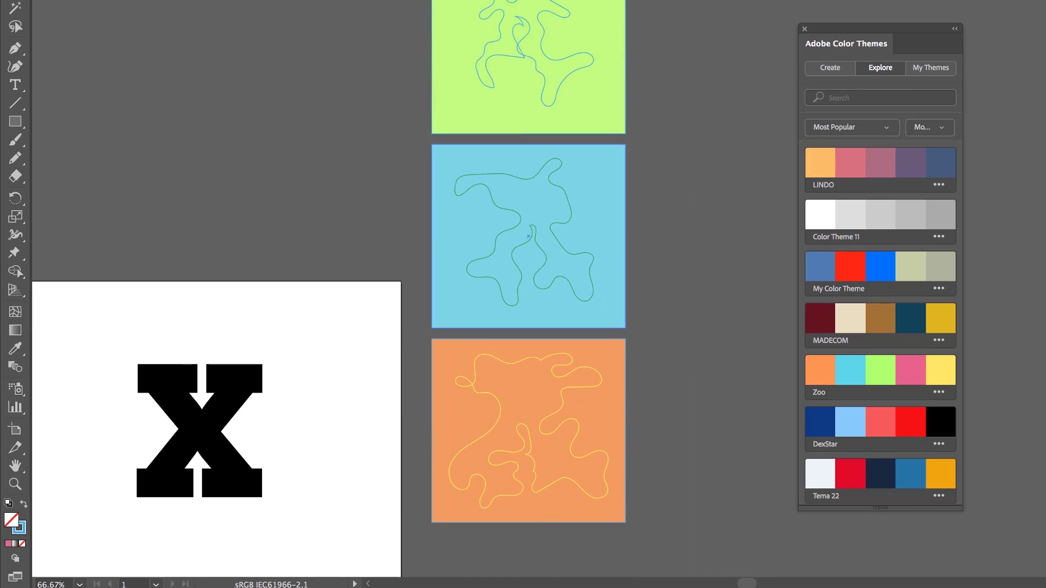
- Make compound paths of the green, blue and orange squares with their blobs
left_click_drag(586, 94, 609, 133)
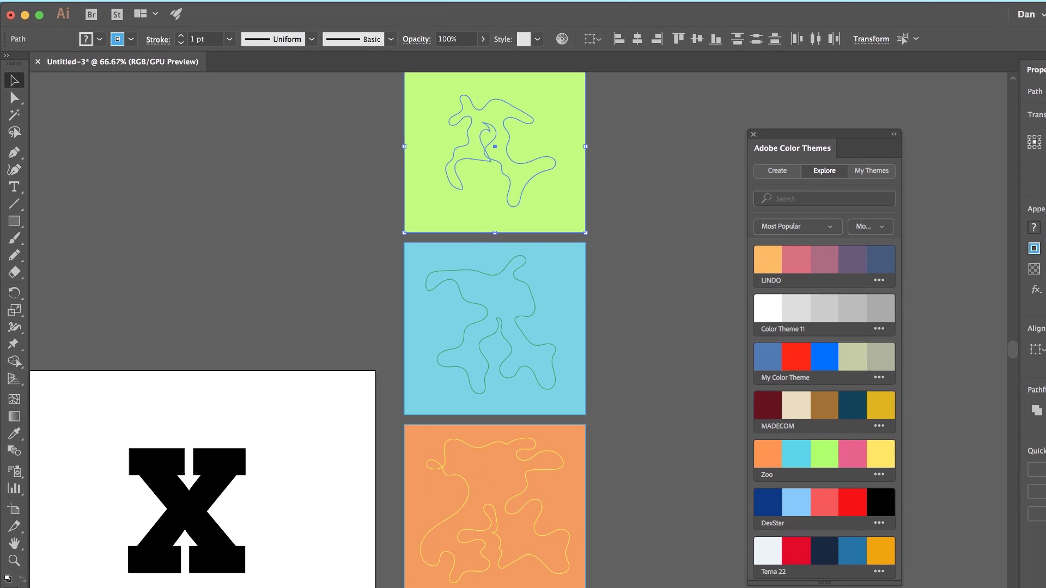
left_click(192, 8)
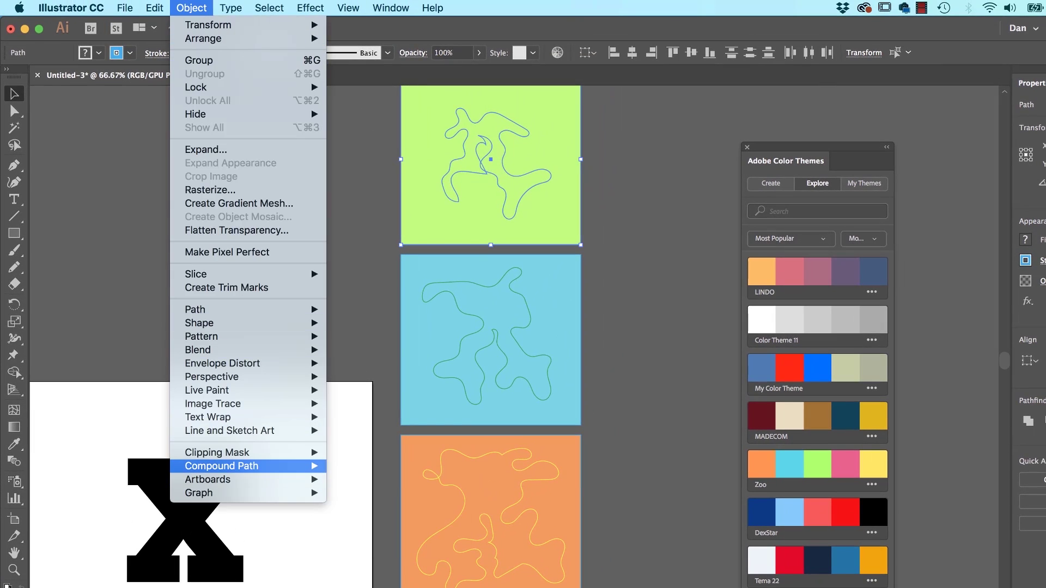
left_click(352, 466)
left_click(491, 368)
key("ctrl+8")
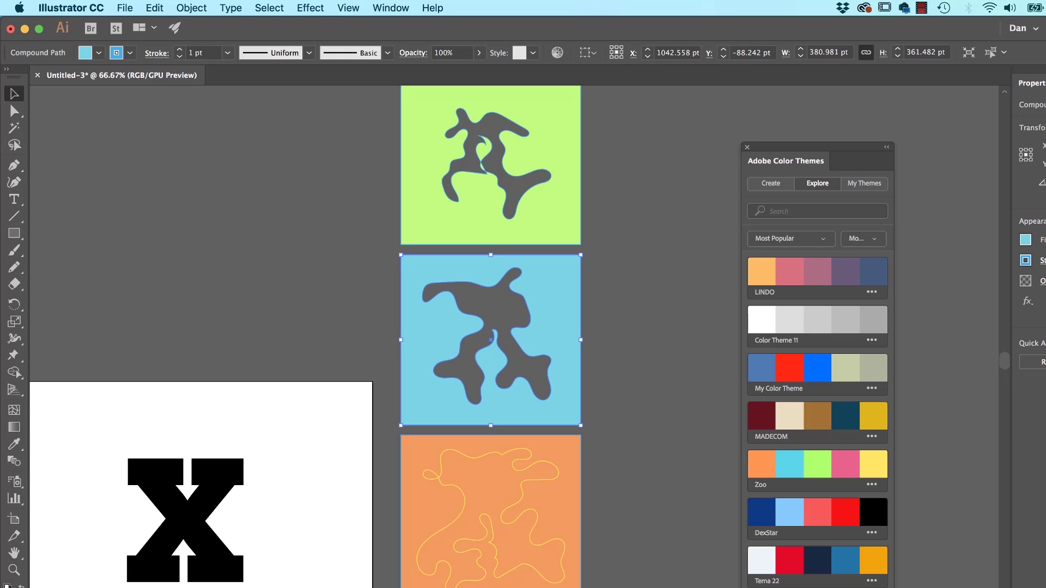
left_click(490, 507)
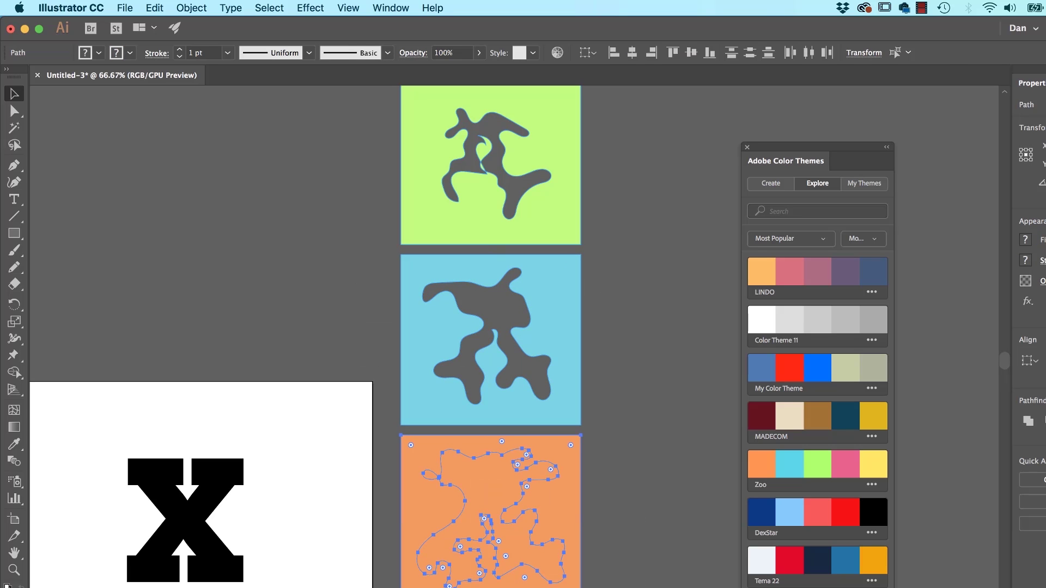
key("ctrl+8")
key("ctrl+shift+a")
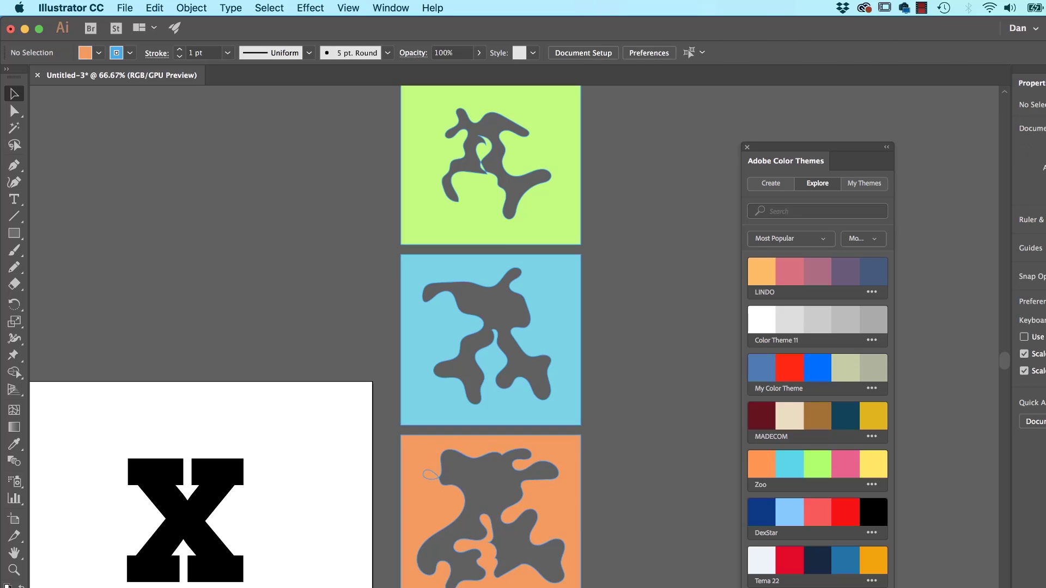
scroll(491, 328, "up", 5)
scroll(491, 327, "down", 5)
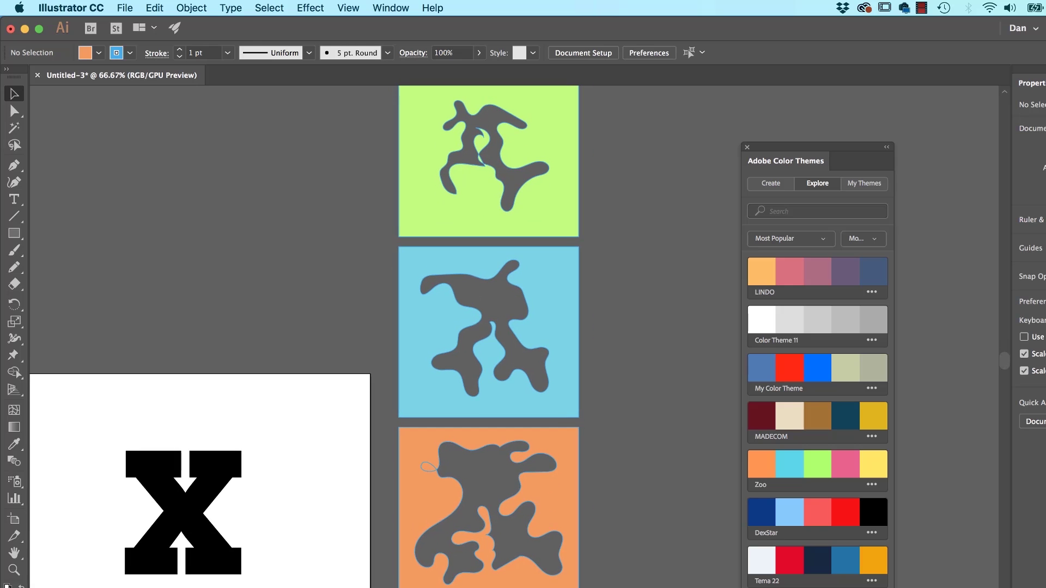
scroll(490, 336, "up", 3)
scroll(490, 335, "down", 3)
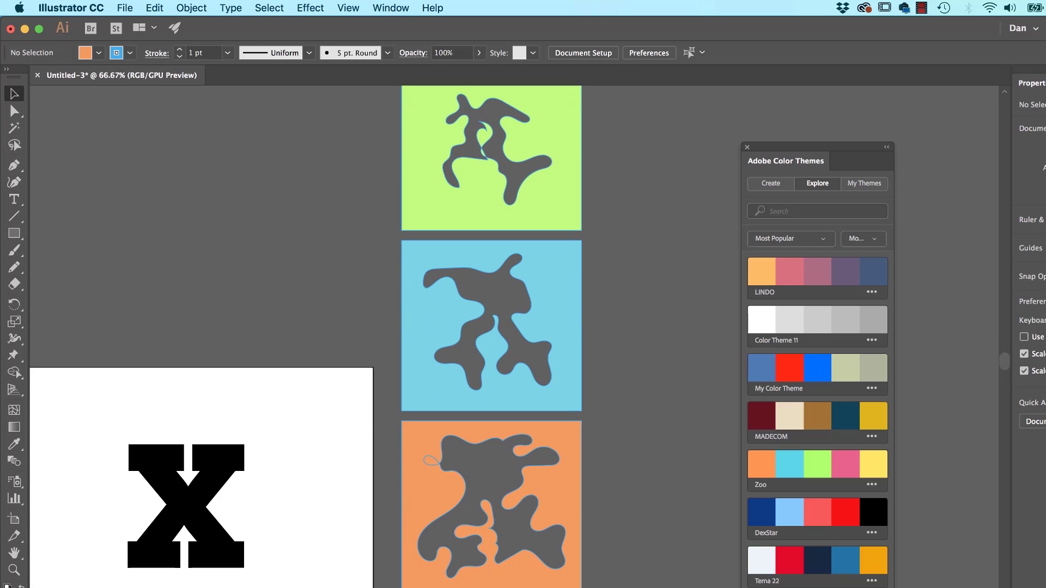
- Stack the orange and green squares onto the blue square, then deselect
key("ctrl+z")
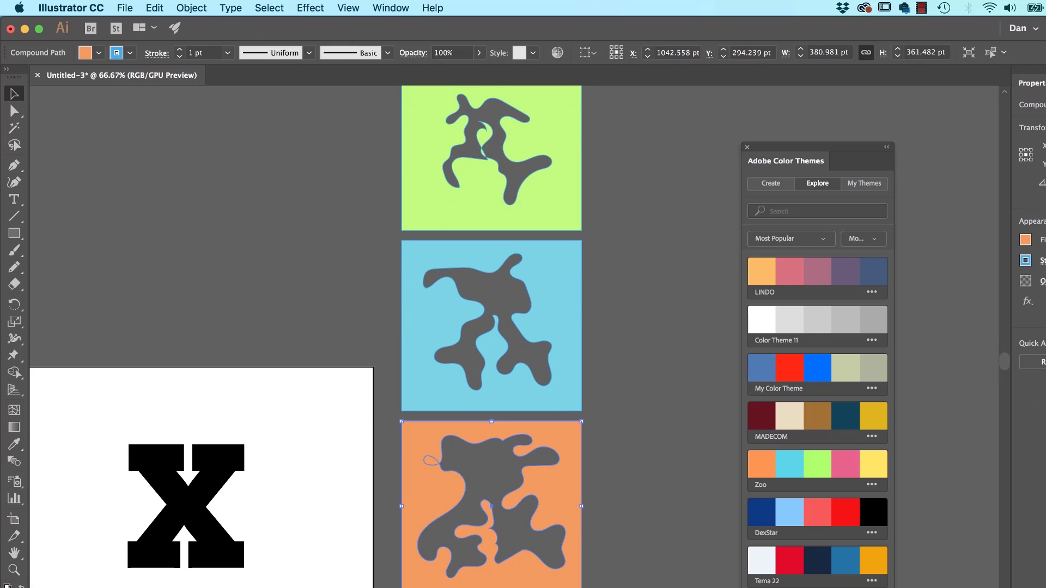
left_click_drag(490, 507, 491, 326)
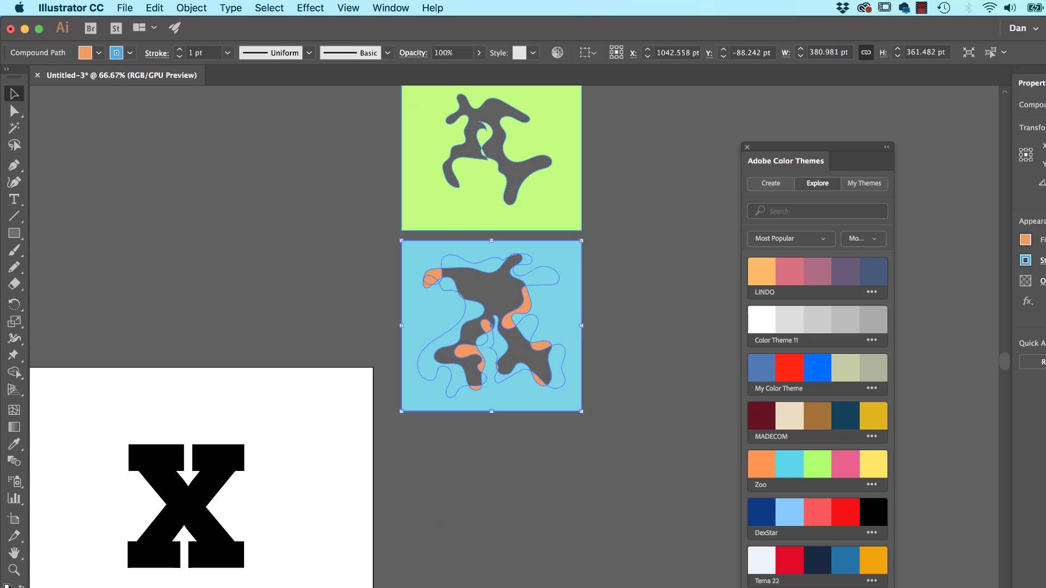
left_click_drag(578, 167, 578, 347)
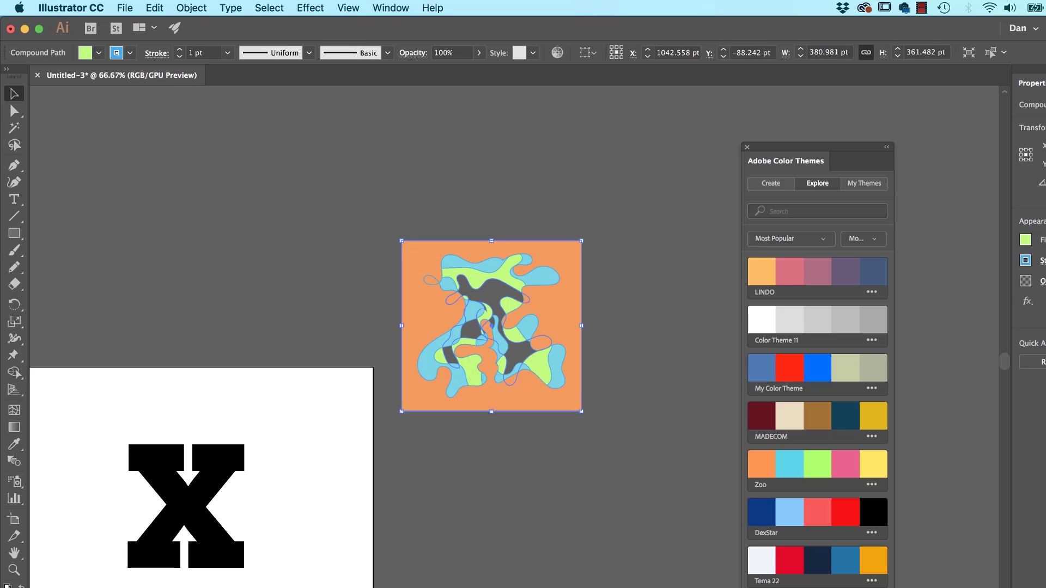
key("super+shift+a")
scroll(523, 327, "up", 5)
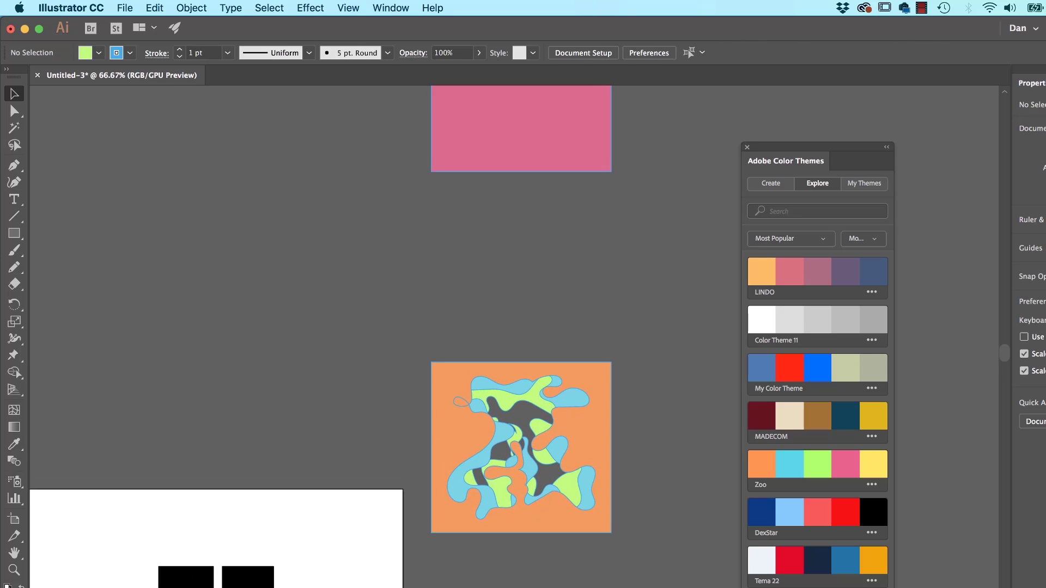
- Move the pink square onto the stack and align it at closer zoom
left_click_drag(565, 115, 562, 482)
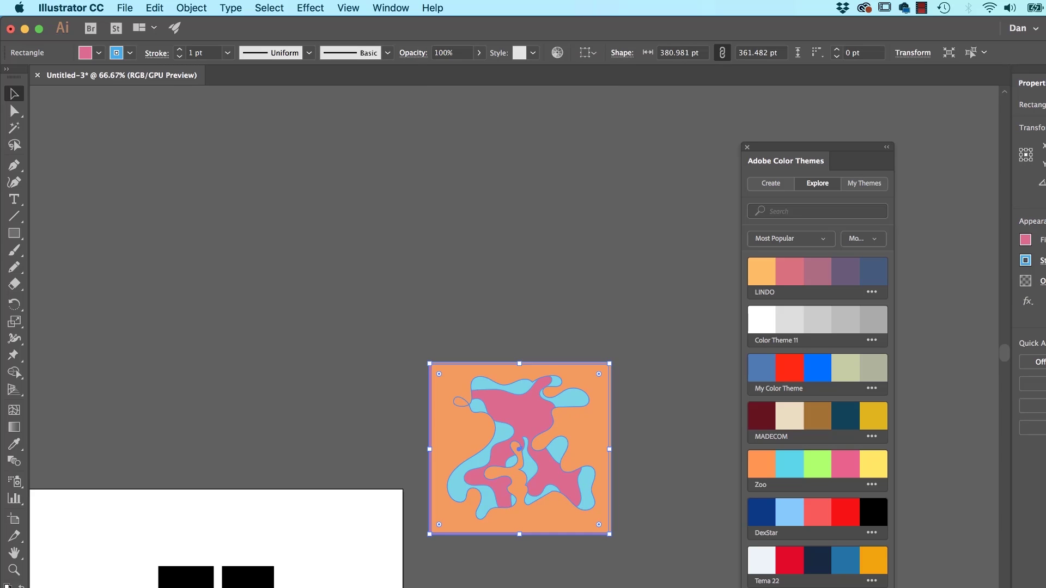
key("super+equal")
key("super+equal")
key("super+equal")
left_click_drag(556, 262, 563, 255)
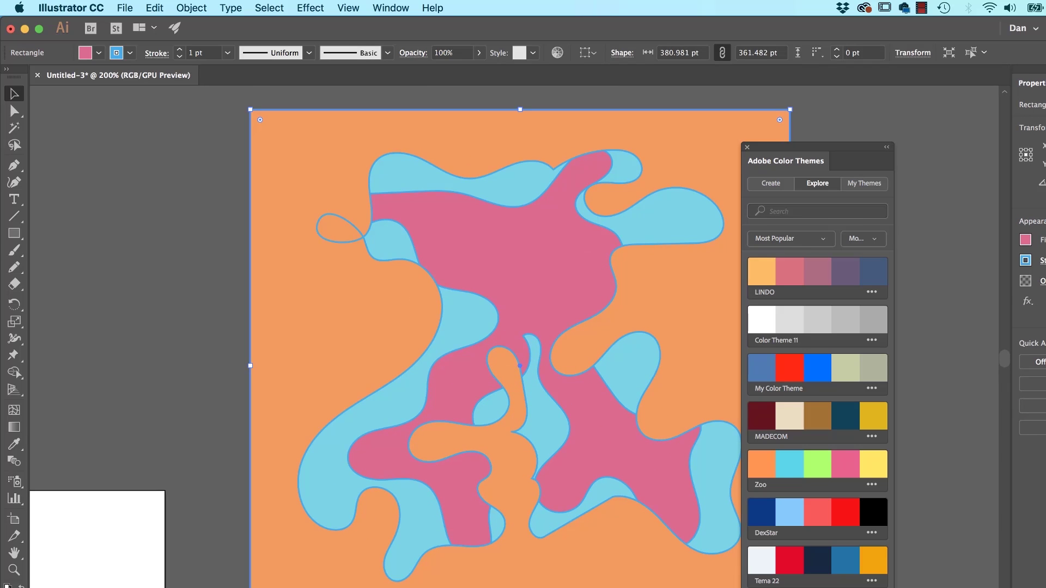
key("super+shift+a")
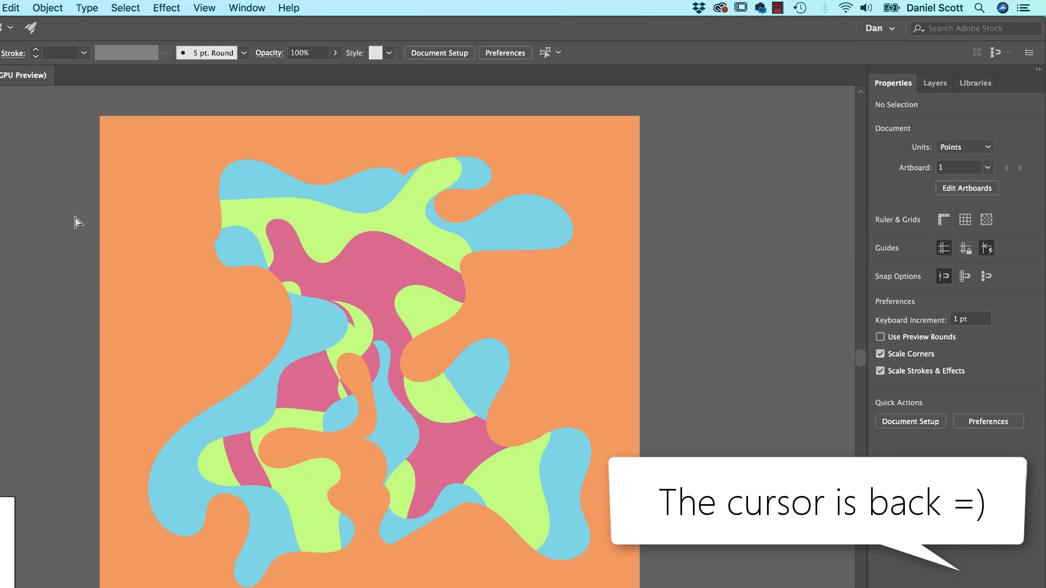
- Select all the blobs and add a Drop Shadow with 7 pt offsets, 8 pt blur, 60% opacity
key("super+minus")
key("super+minus")
left_click_drag(548, 380, 548, 382)
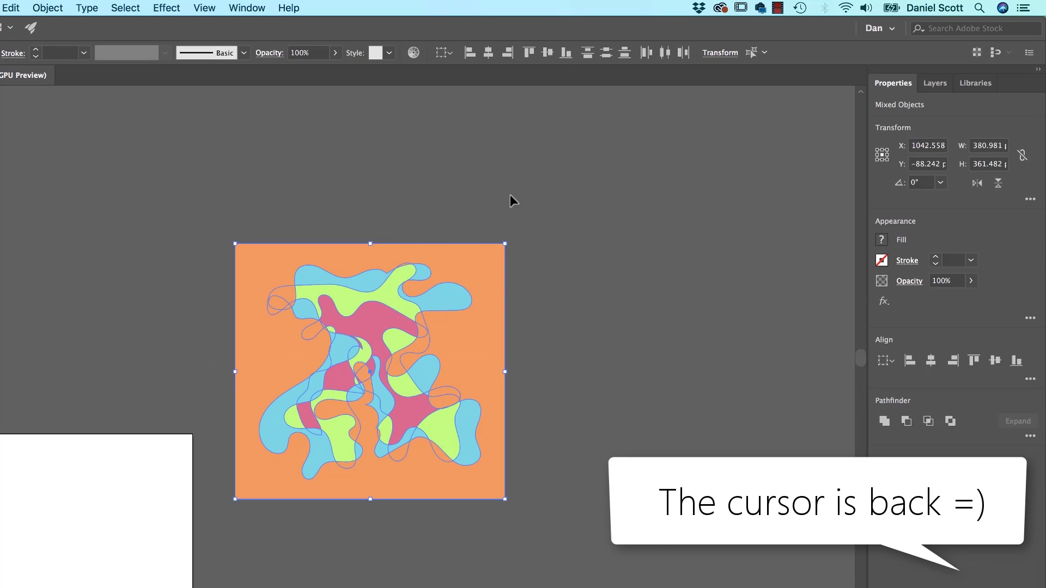
left_click(883, 301)
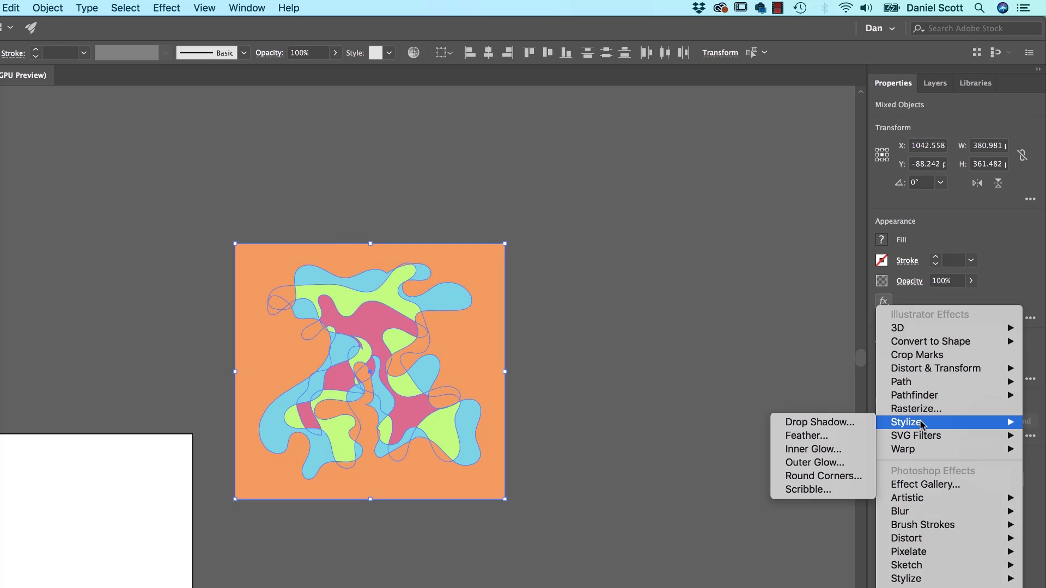
left_click(638, 435)
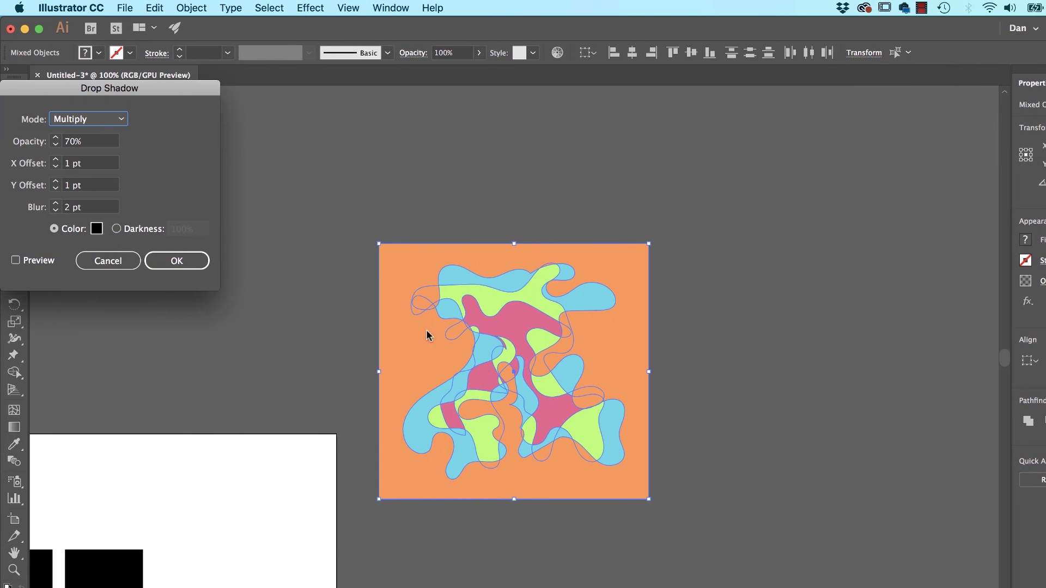
left_click(41, 255)
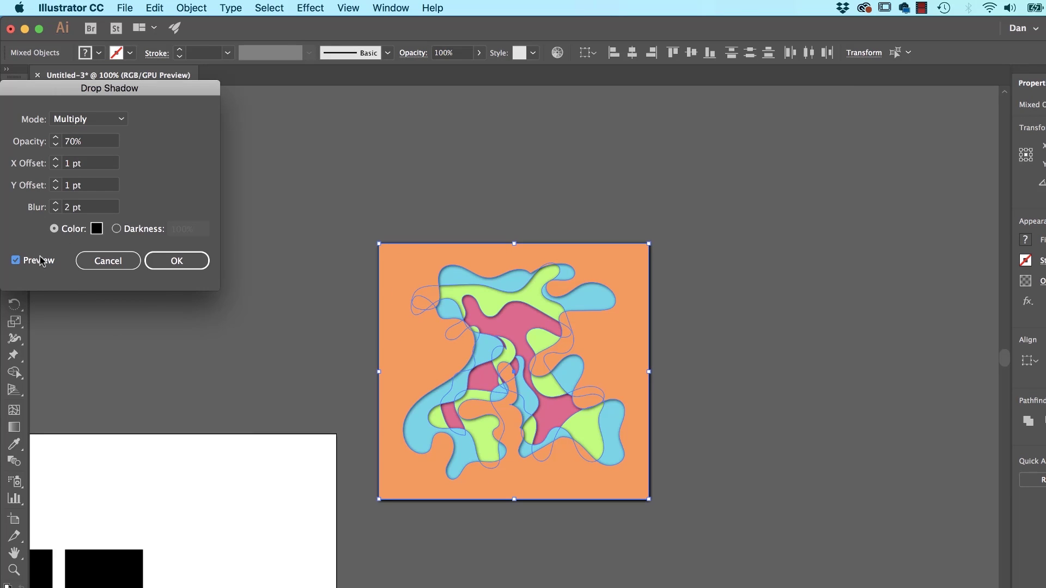
mouse_move(194, 90)
left_mouse_down()
mouse_move(210, 134)
mouse_move(304, 179)
left_mouse_up()
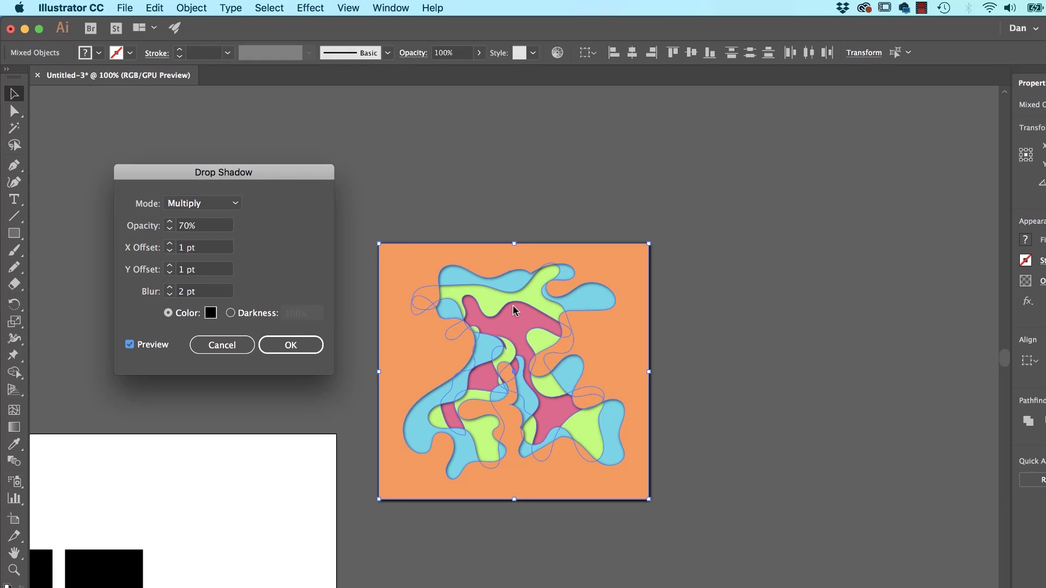
left_click(204, 244)
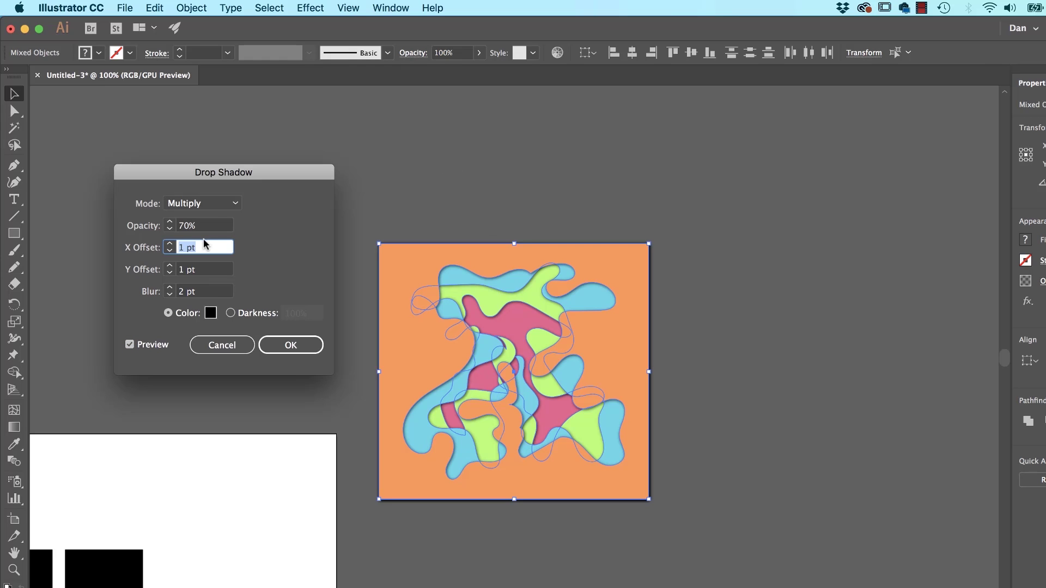
type("7")
left_click(206, 268)
type("7")
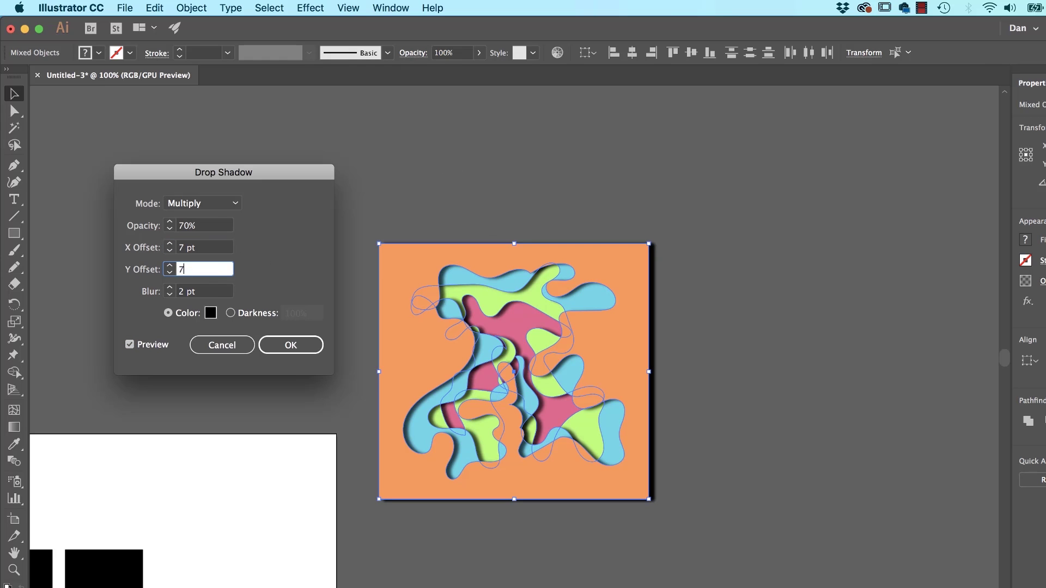
key("Tab")
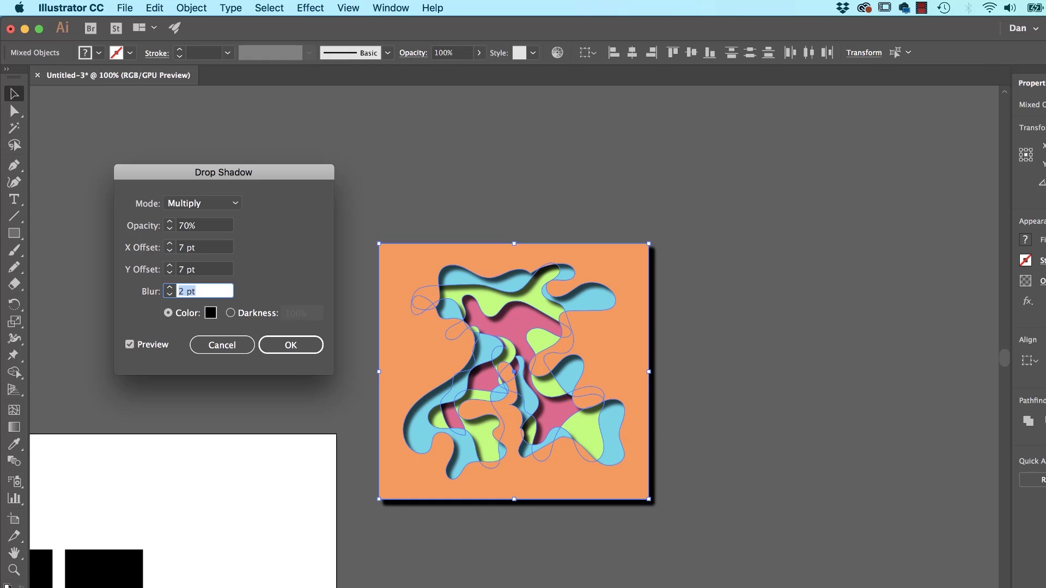
type("8")
key("Tab")
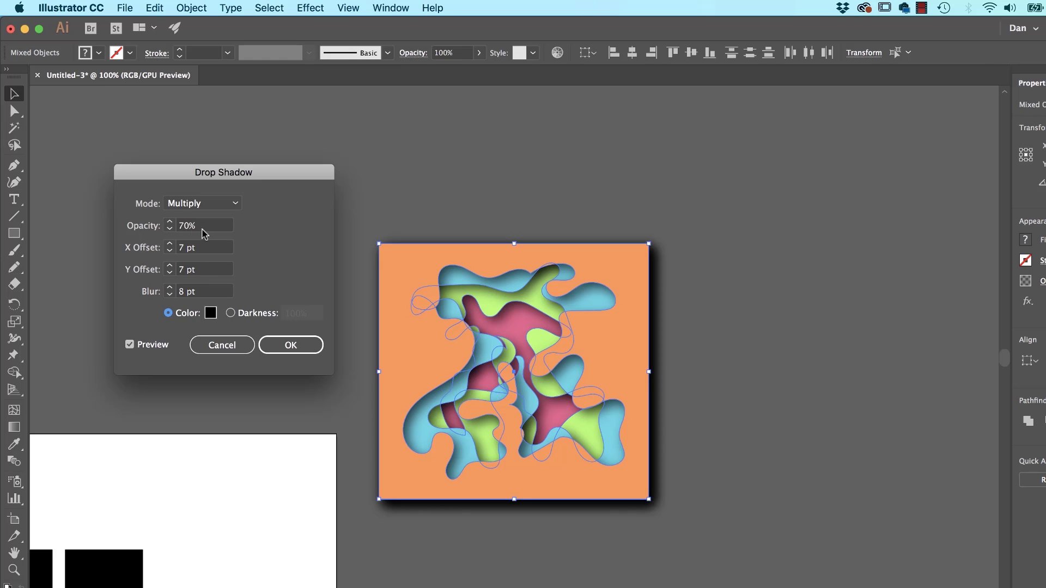
double_click(197, 232)
type("60")
key("Tab")
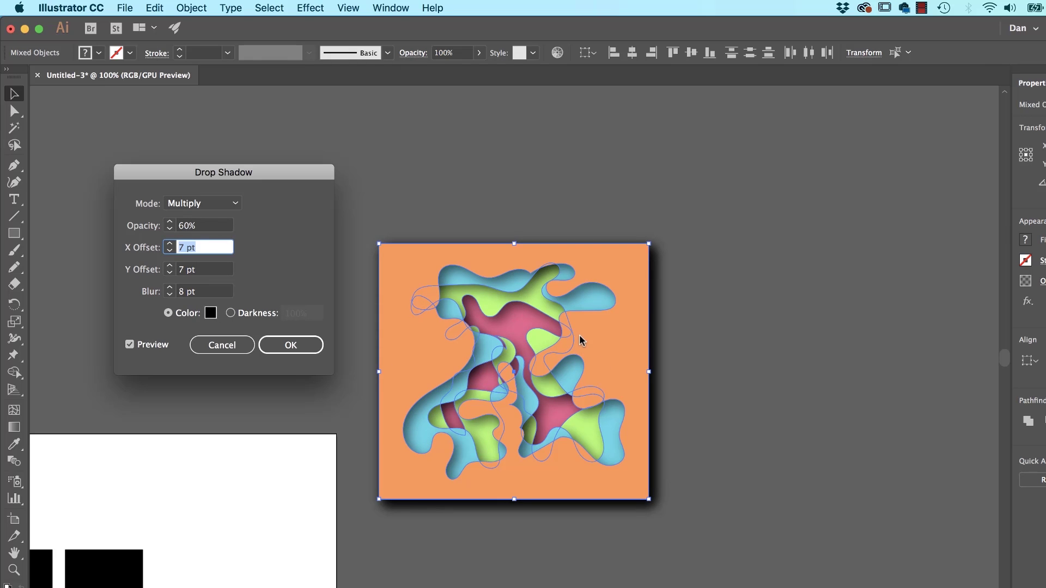
left_click(290, 345)
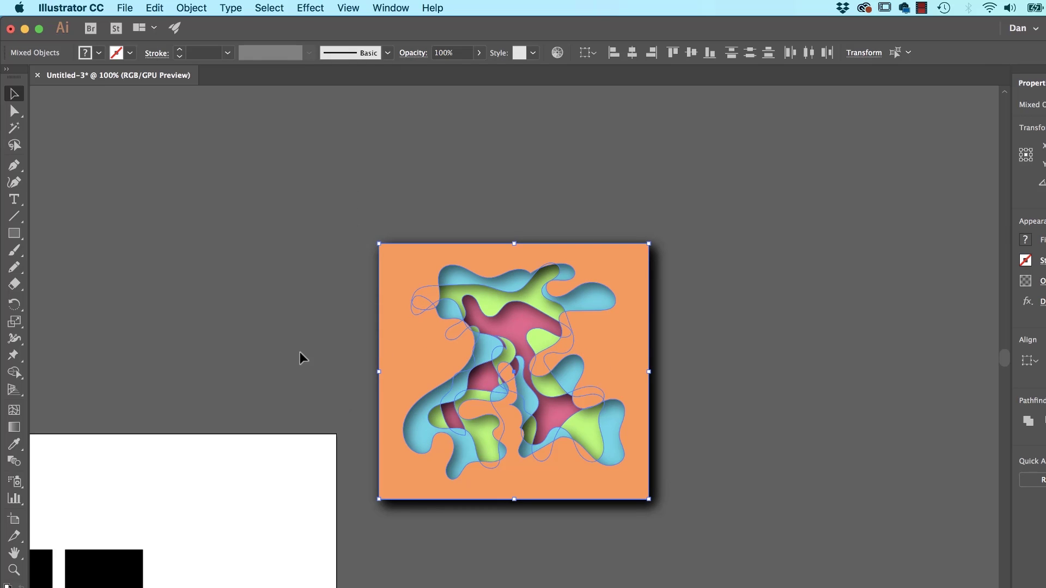
left_click(287, 290)
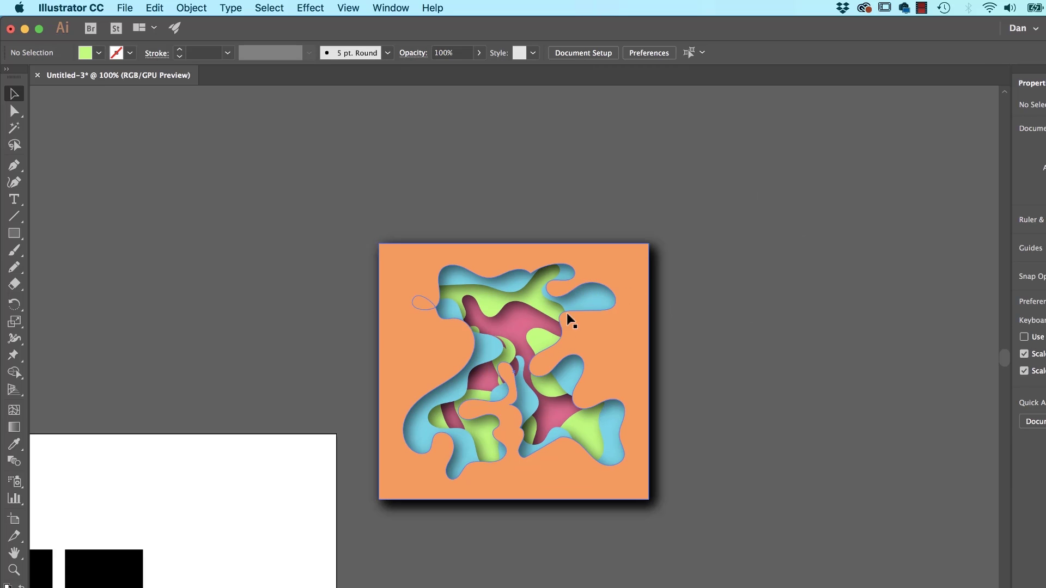
left_click_drag(690, 199, 570, 467)
left_click_drag(347, 540, 346, 540)
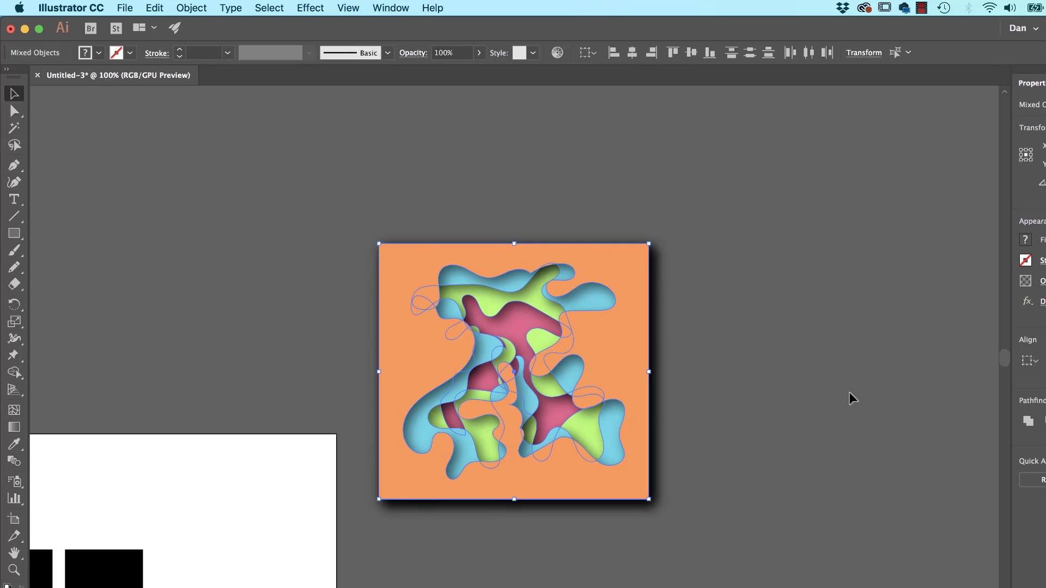
left_click(1035, 280)
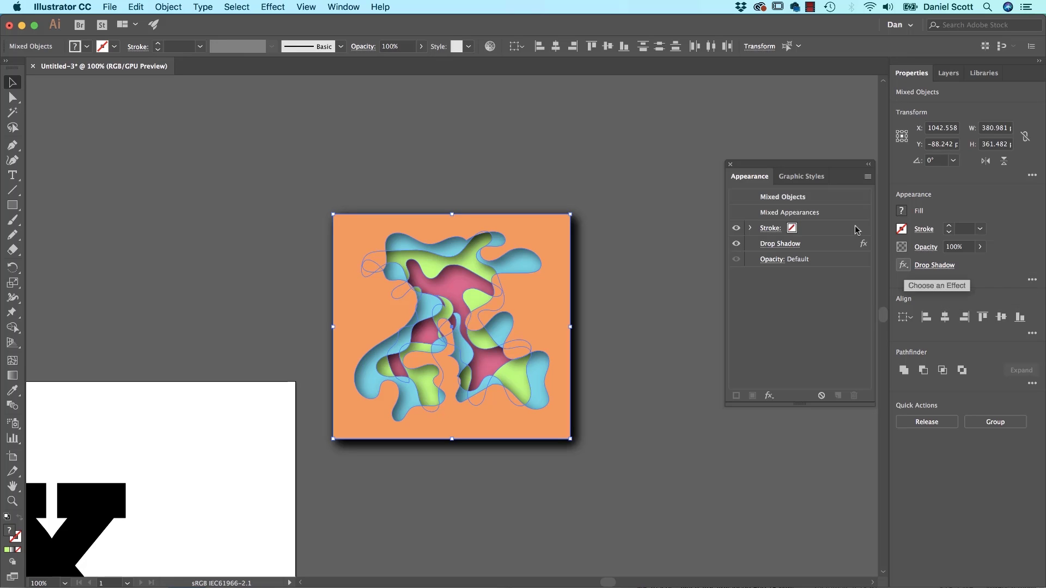
- Add a second Drop Shadow effect to the blob artwork with preview turned on
left_click(731, 165)
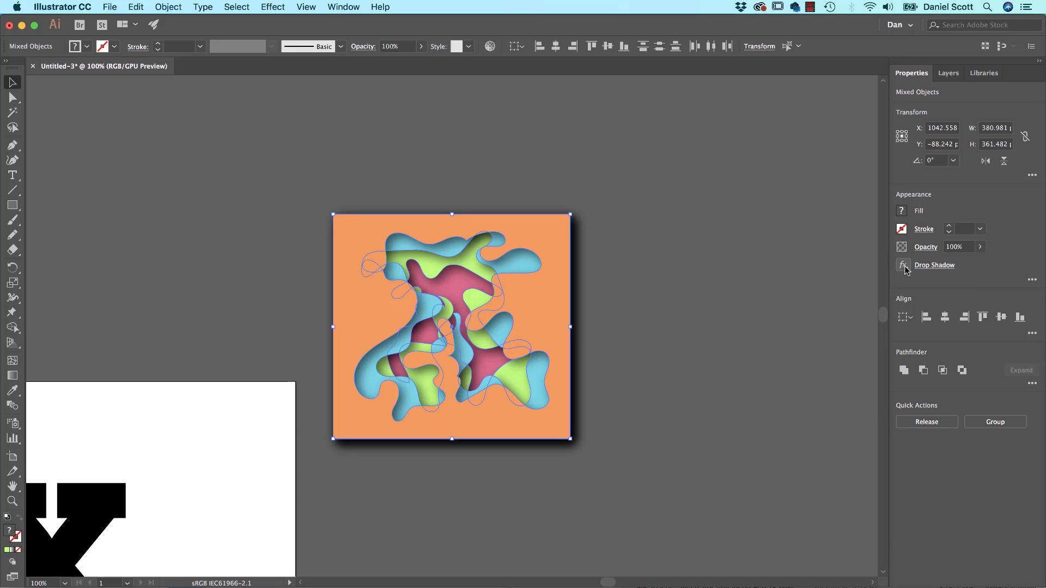
left_click(905, 266)
mouse_move(924, 372)
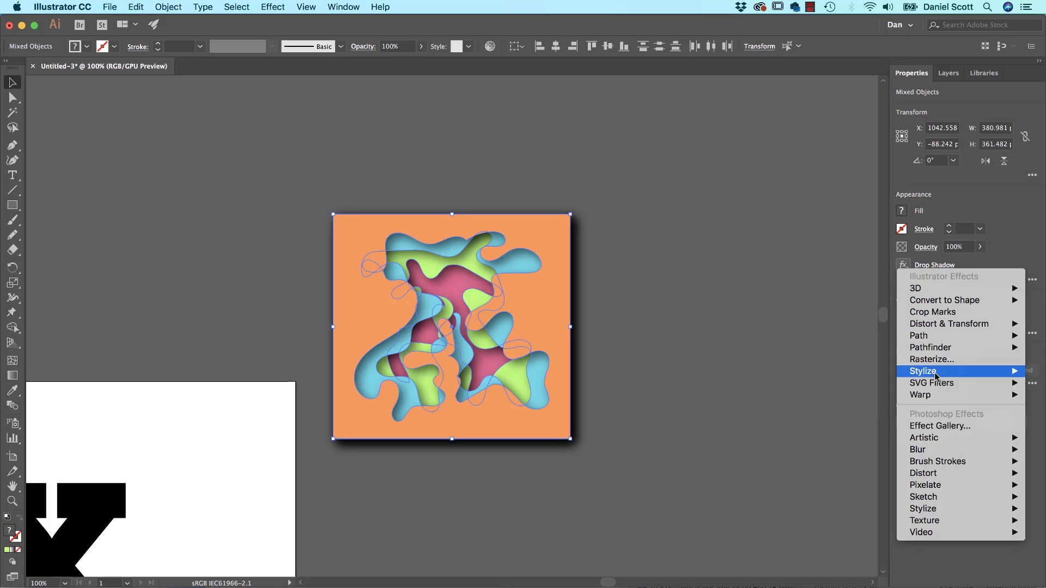
left_click(848, 373)
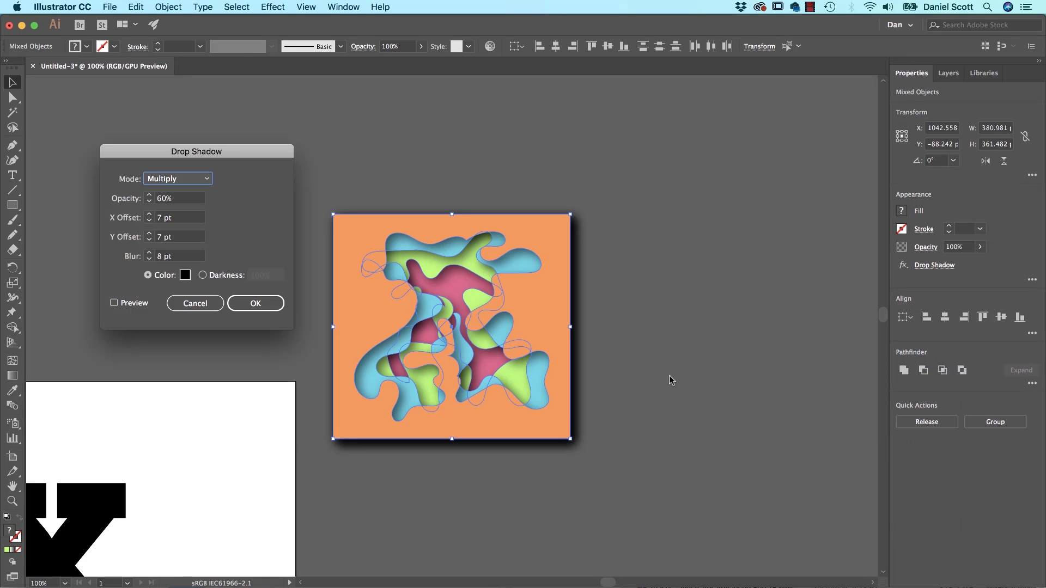
left_click(120, 308)
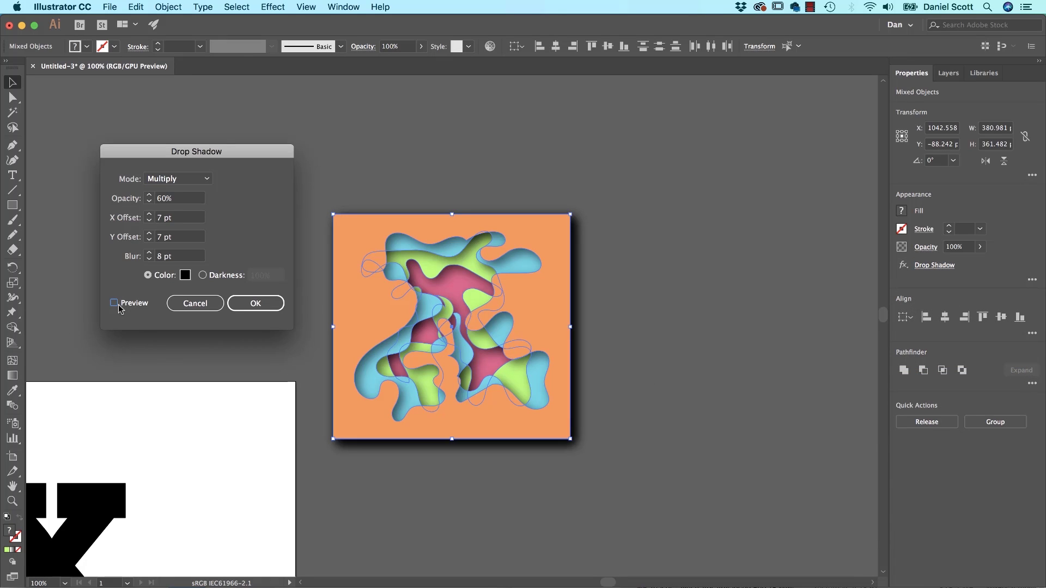
left_click(116, 304)
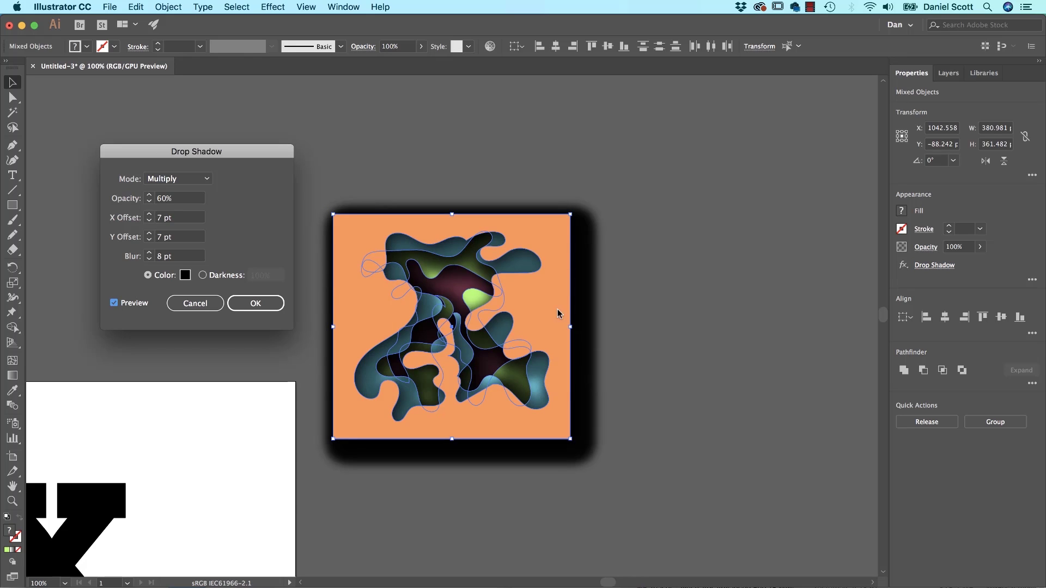
- Set the new shadow to 1 pt X and Y offsets, 2 pt blur and 80% opacity
left_click(178, 198)
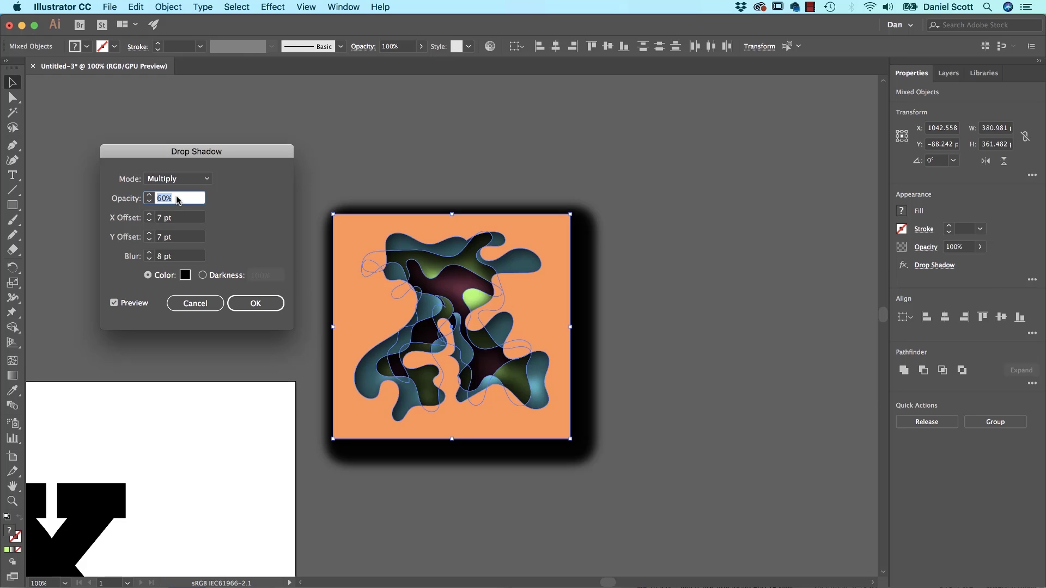
left_click(189, 218)
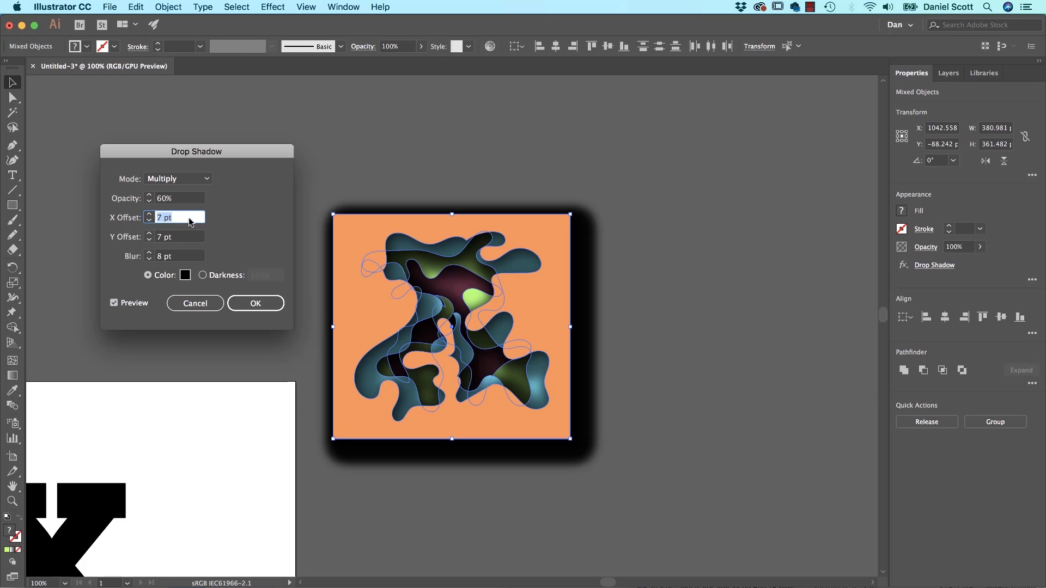
type("1")
key("Tab")
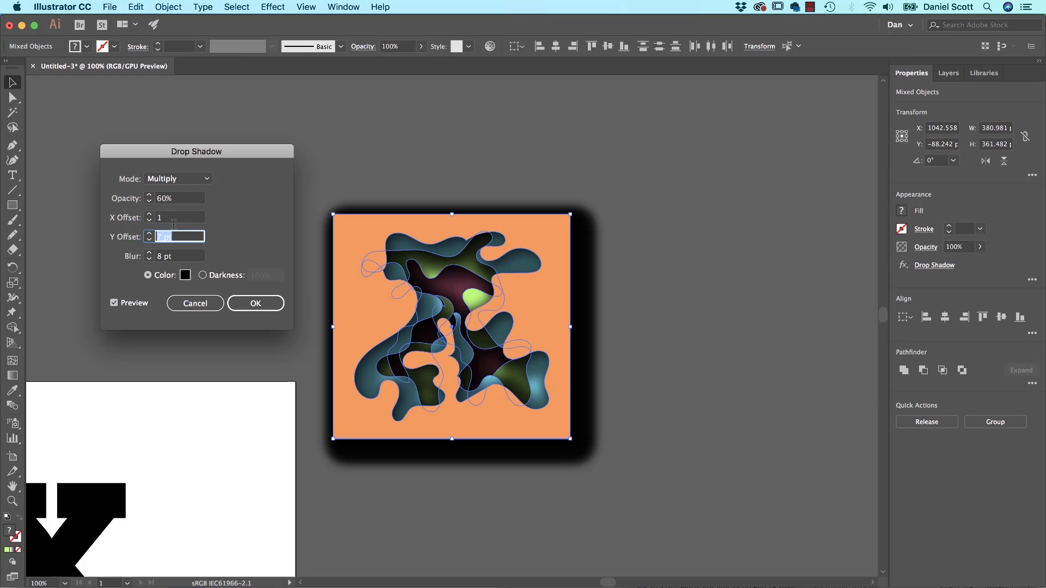
left_click(115, 303)
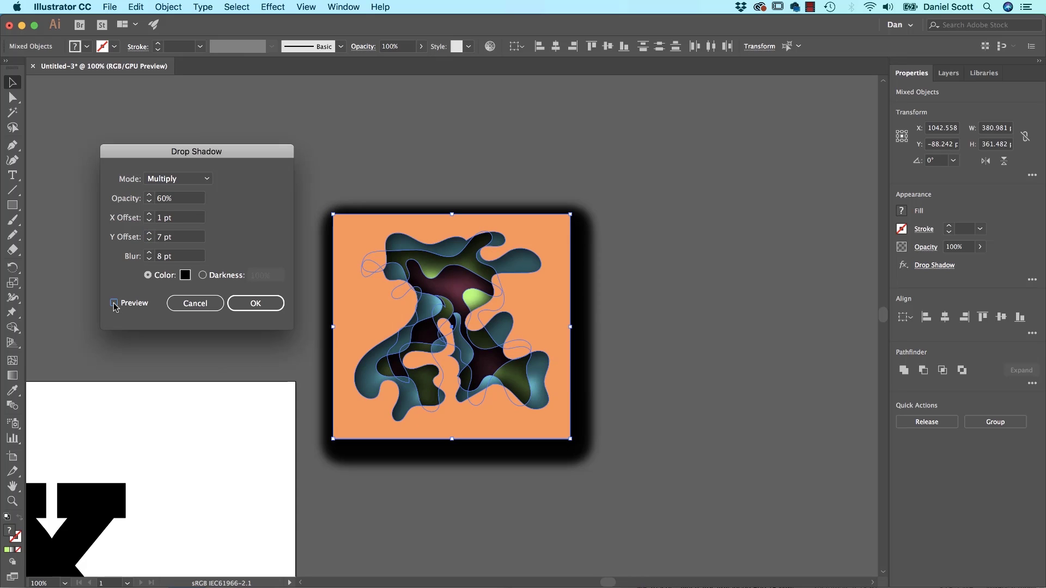
left_click(134, 239)
type("1")
key("Tab")
type("2")
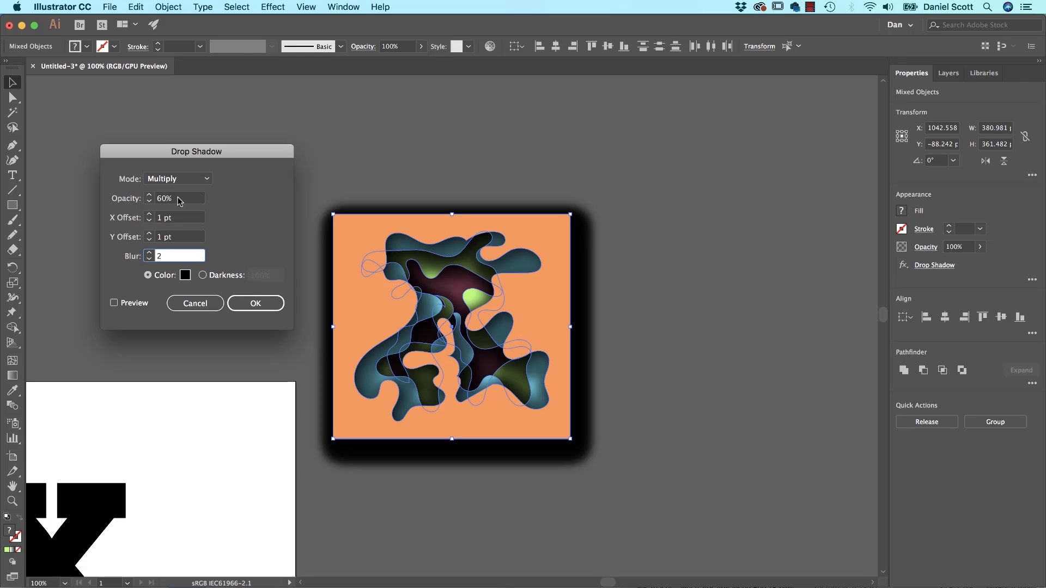
left_click(135, 202)
type("80")
key("Tab")
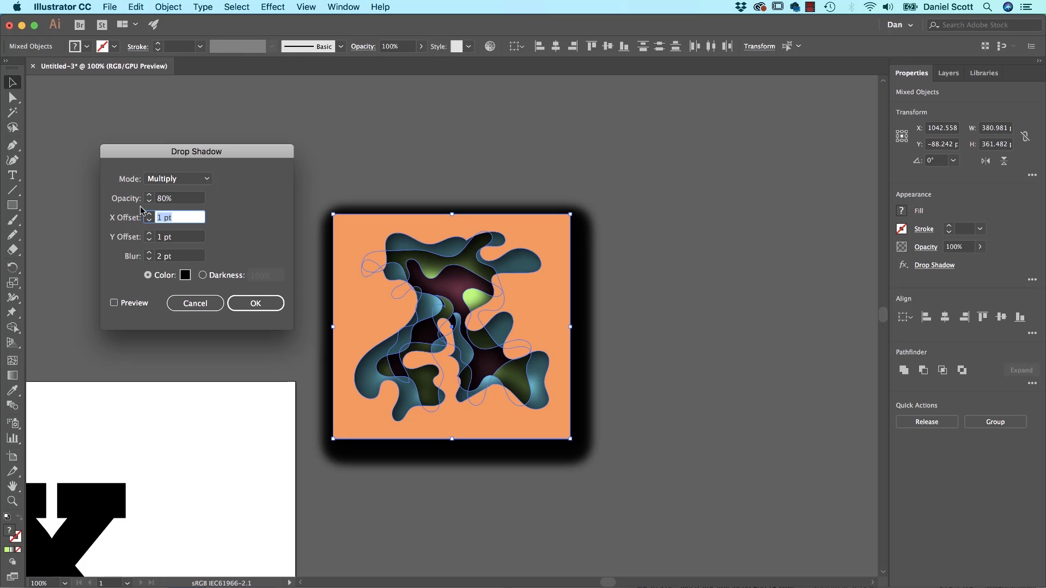
left_click(268, 315)
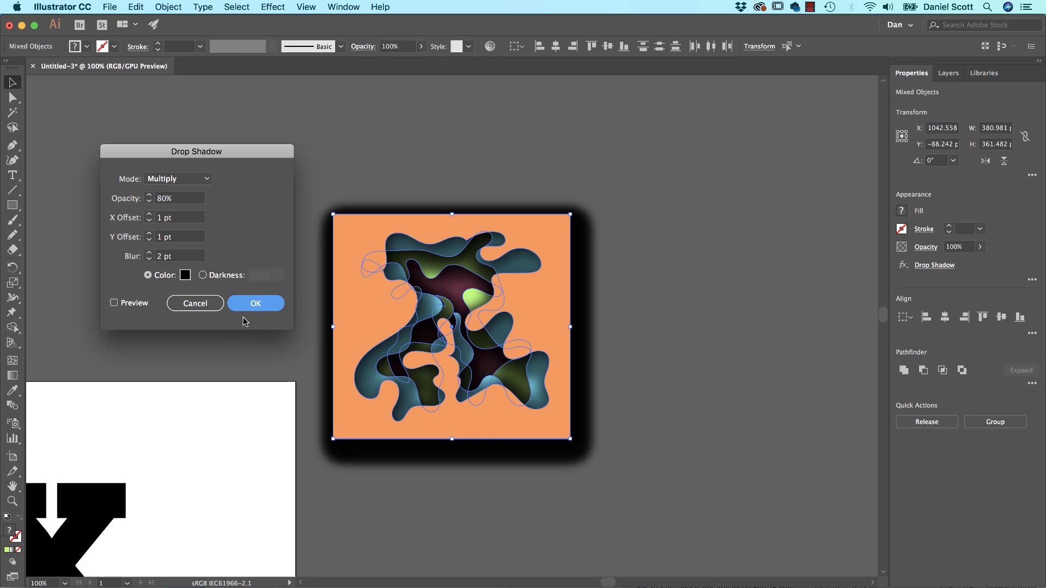
- Apply the second shadow, check both Drop Shadow entries, then select the orange cut-out layer
key("Return")
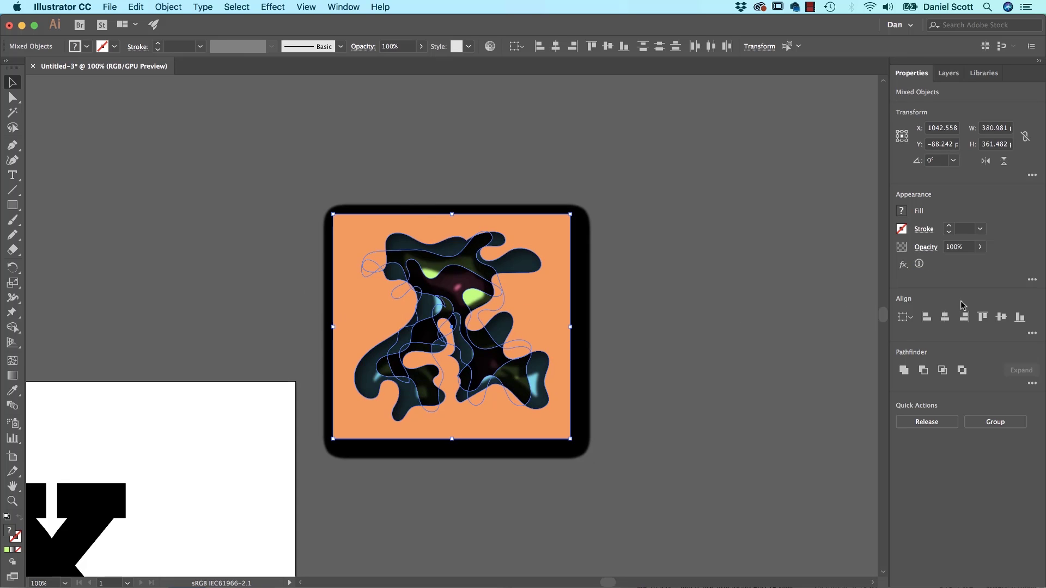
left_click(1032, 288)
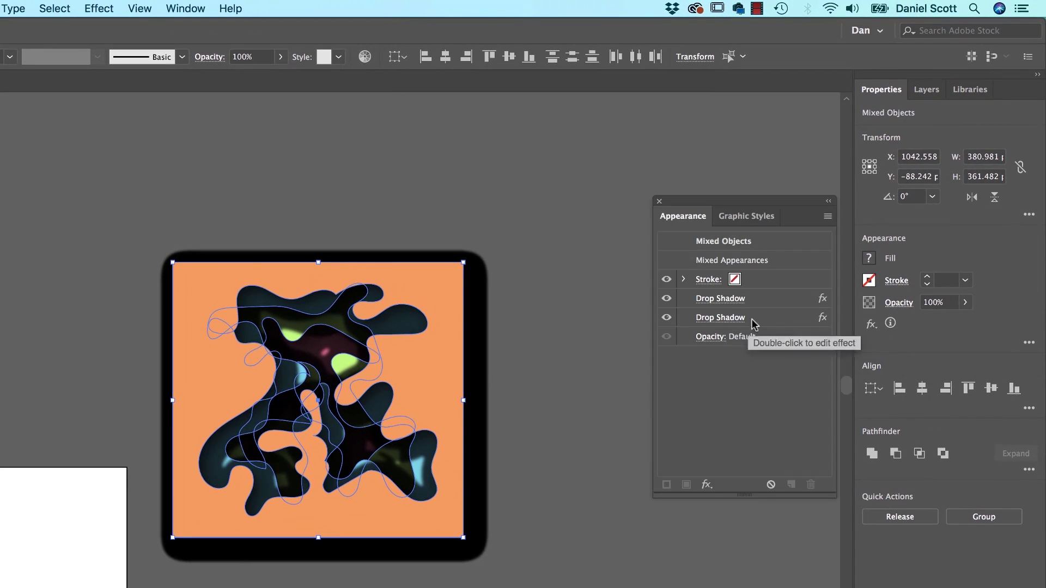
left_click_drag(763, 302, 768, 306)
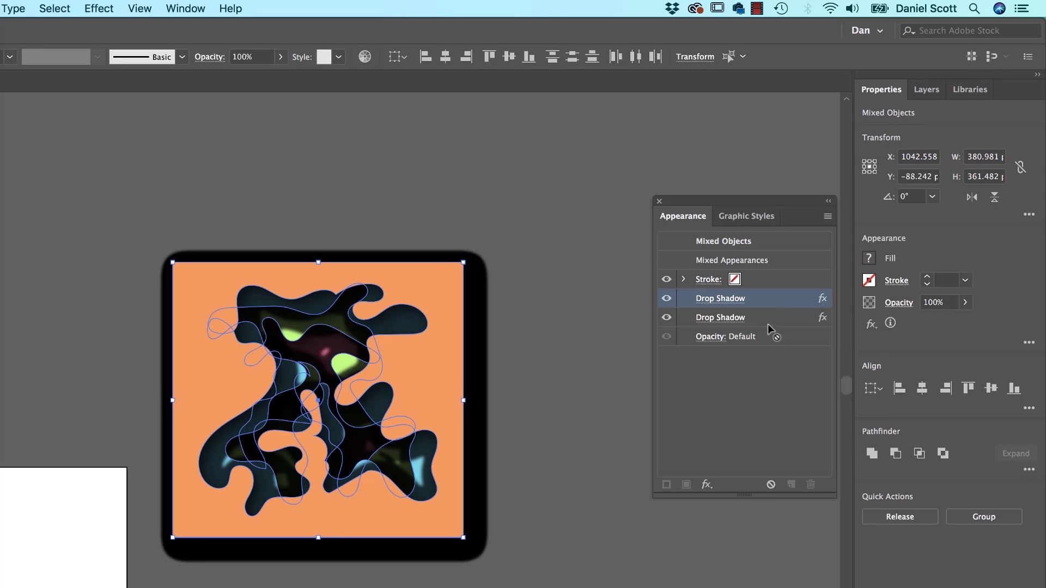
left_click(768, 321)
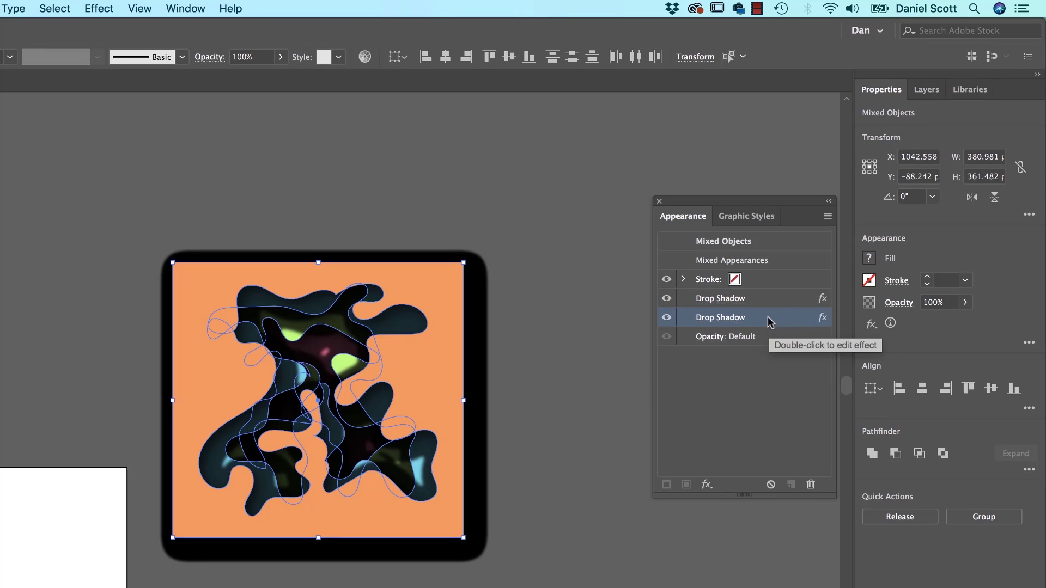
left_click_drag(767, 307, 759, 326)
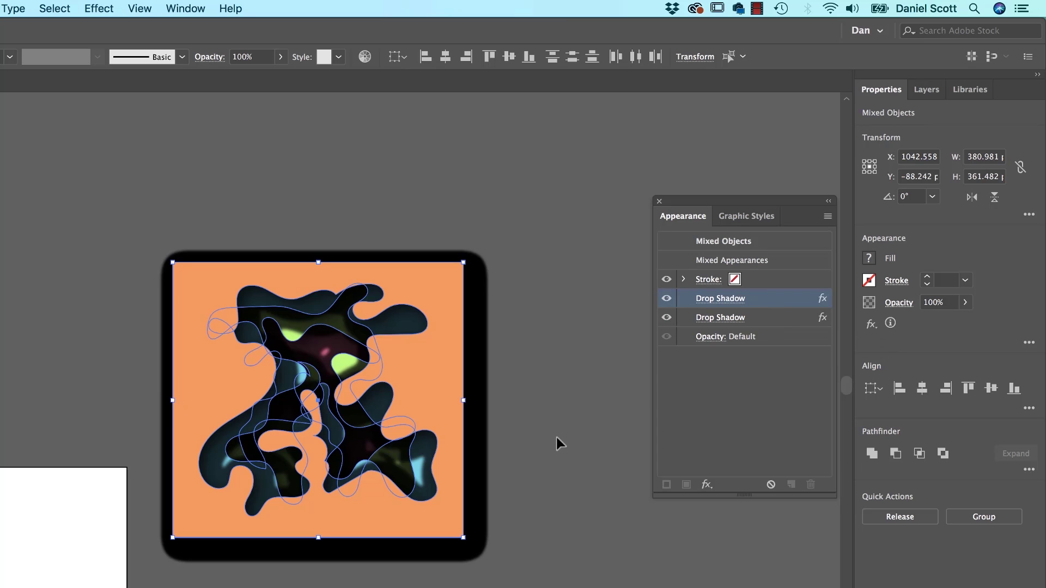
left_click(572, 392)
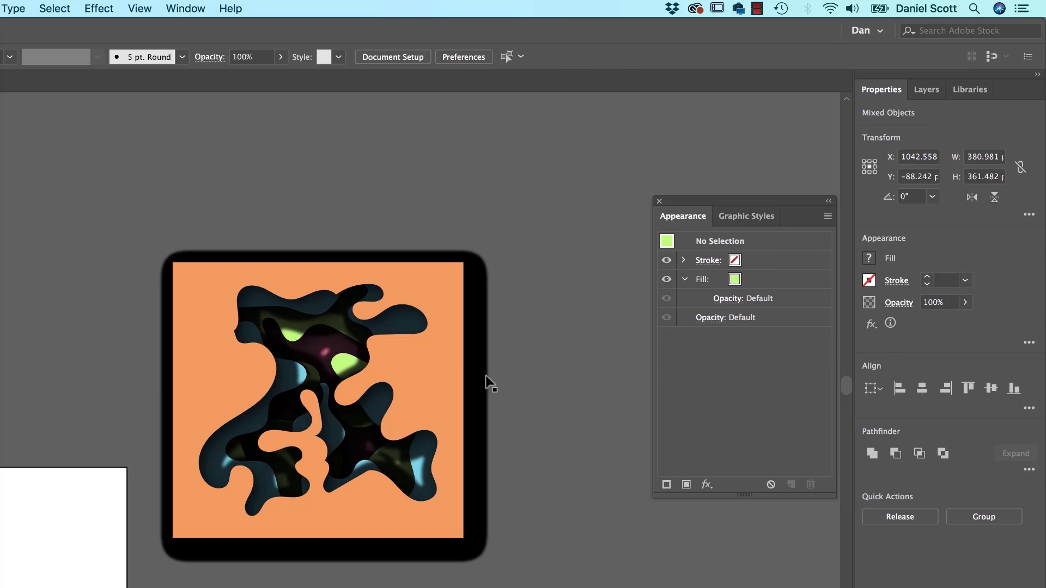
left_click(419, 366)
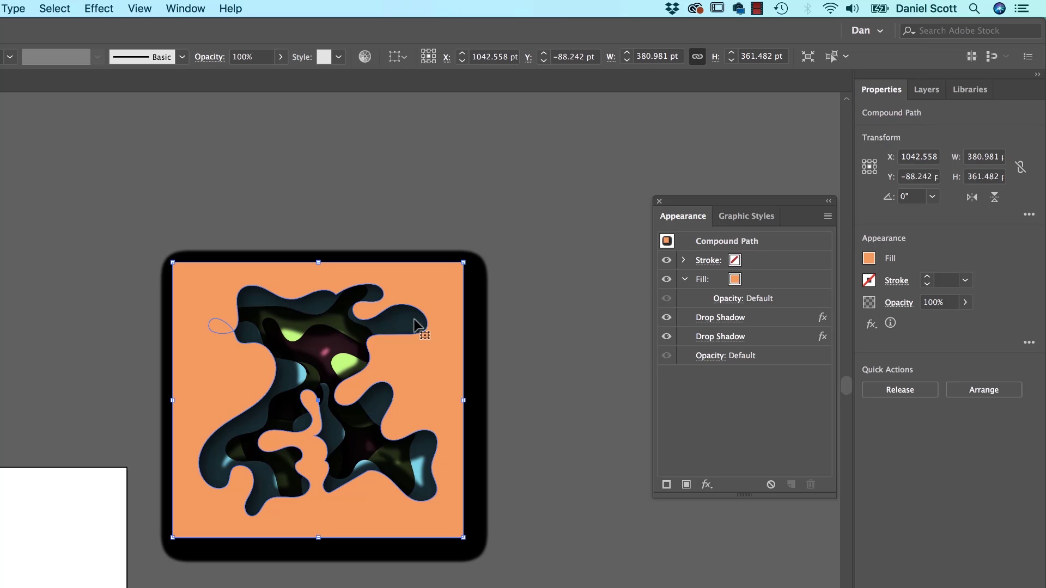
- Switch to Outline mode and pick out individual blob outlines, including the blue and green layers
key("ctrl+y")
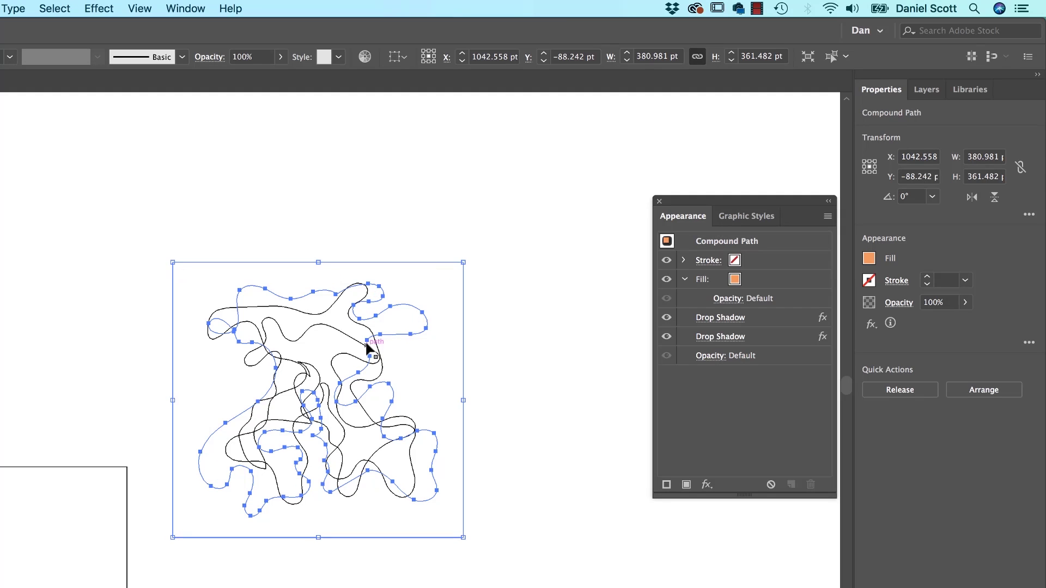
left_click(138, 8)
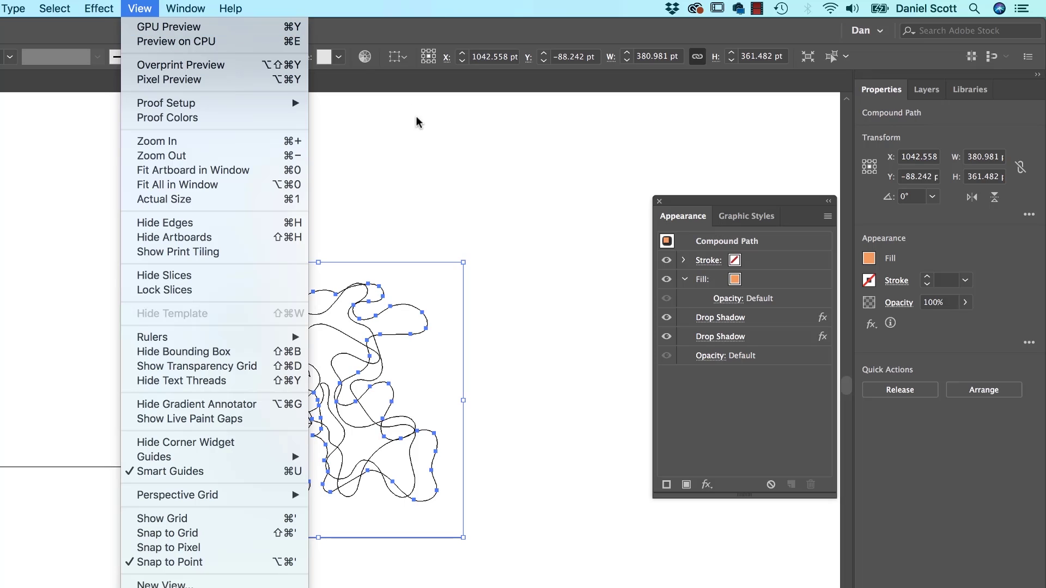
left_click(421, 188)
left_click(491, 237)
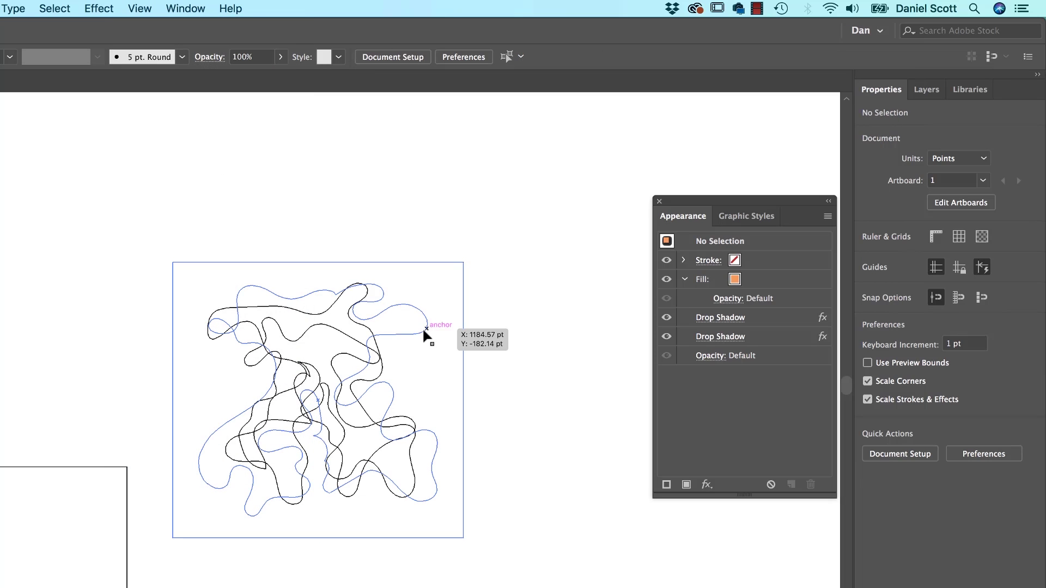
left_click(425, 332)
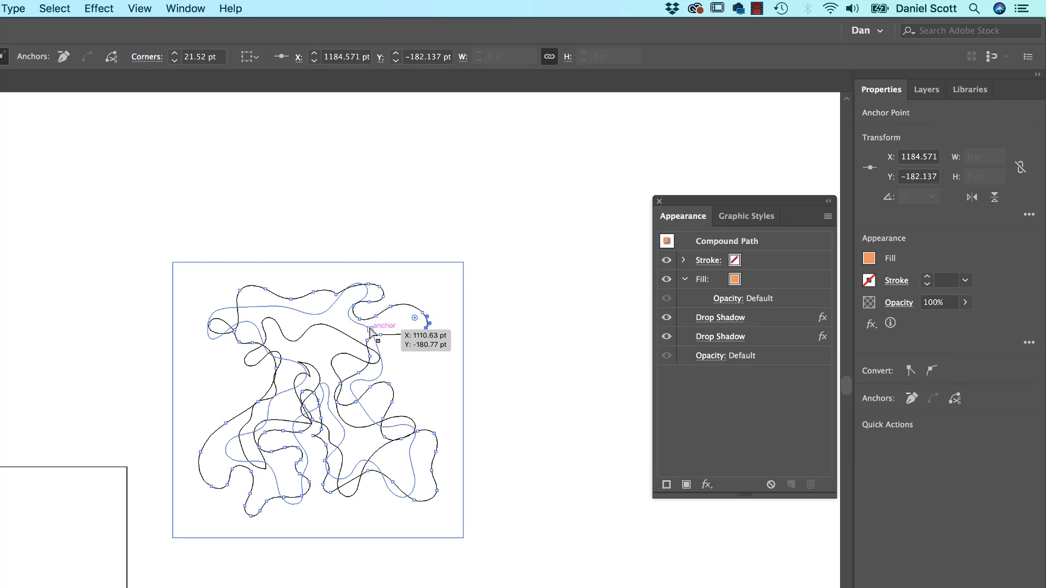
left_click(334, 309)
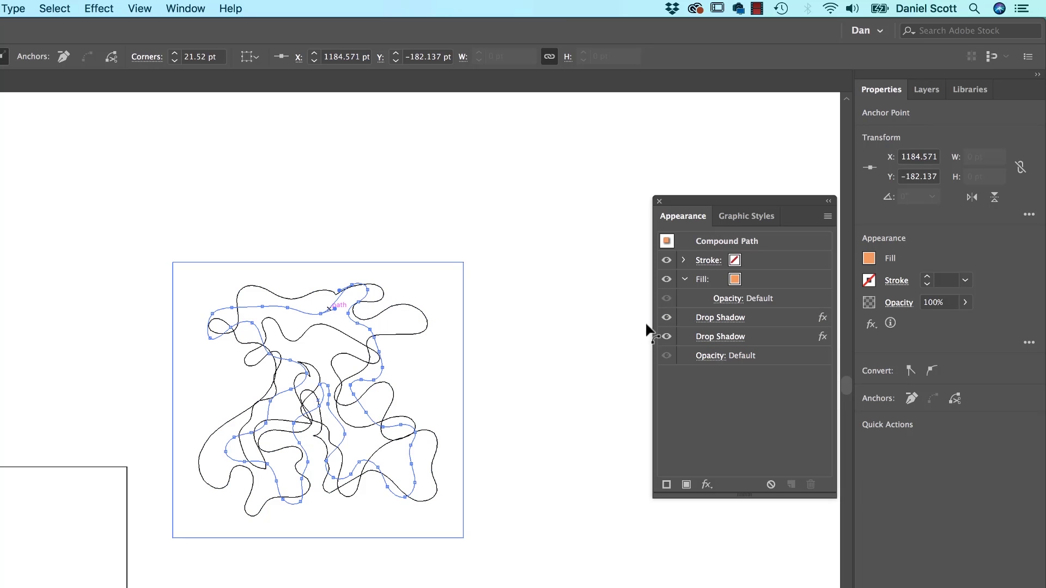
left_click(339, 335)
left_click_drag(768, 319, 768, 344)
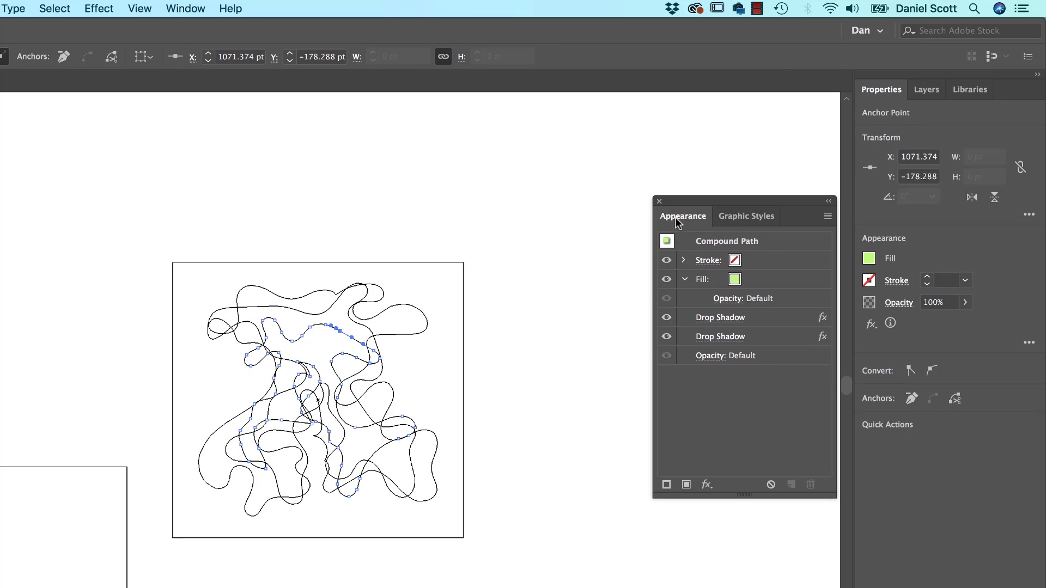
left_click(136, 8)
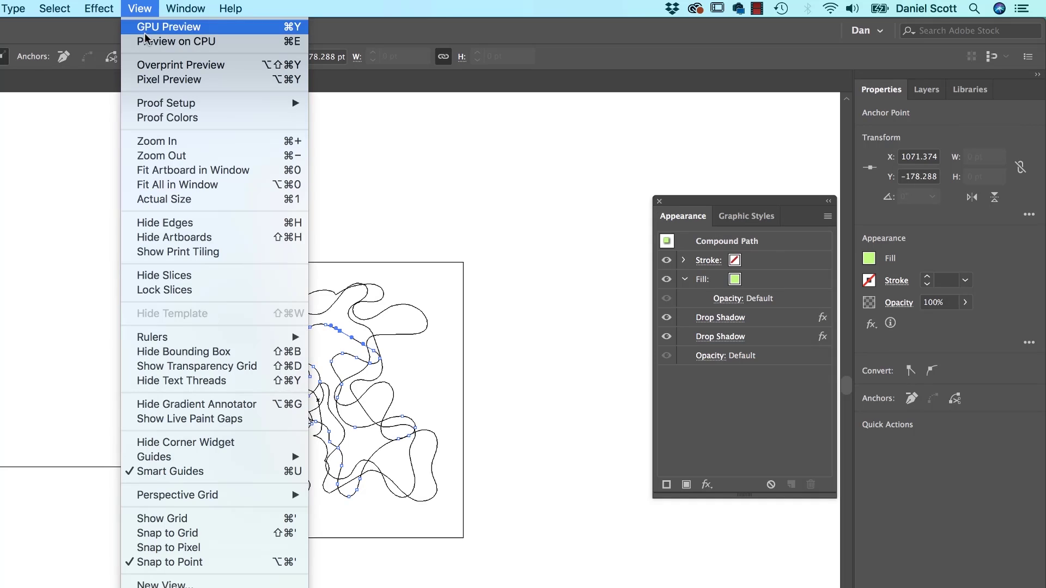
- Switch back to GPU Preview, zoom in twice, and marquee-select all the blob layers
left_click(148, 29)
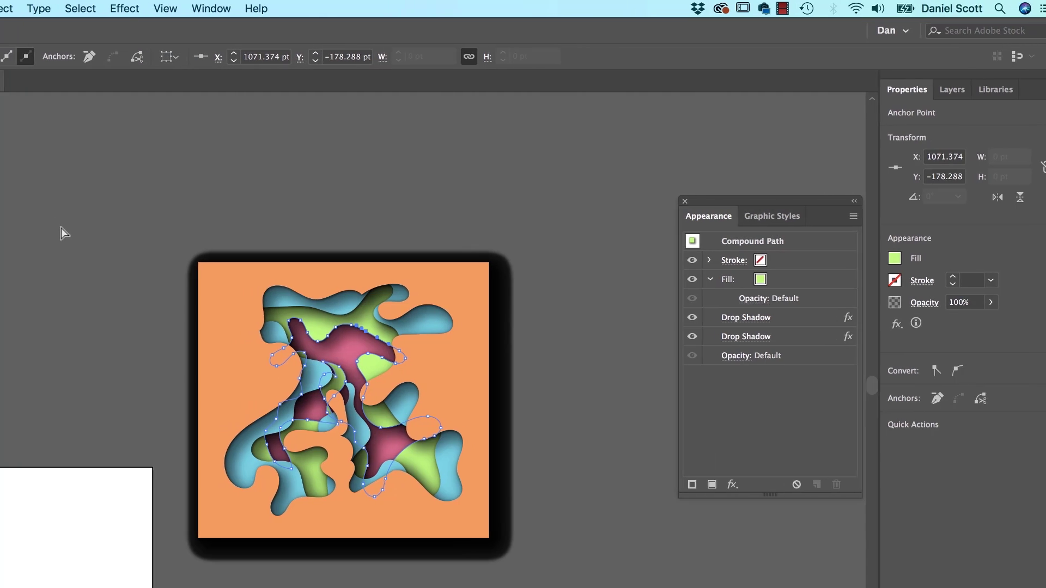
left_click(215, 237)
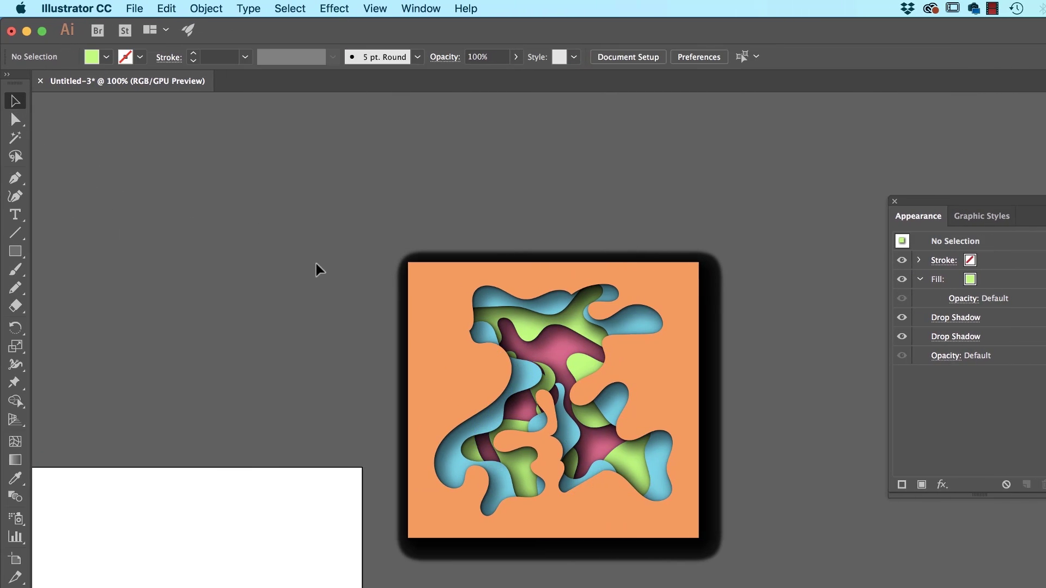
key("ctrl+plus")
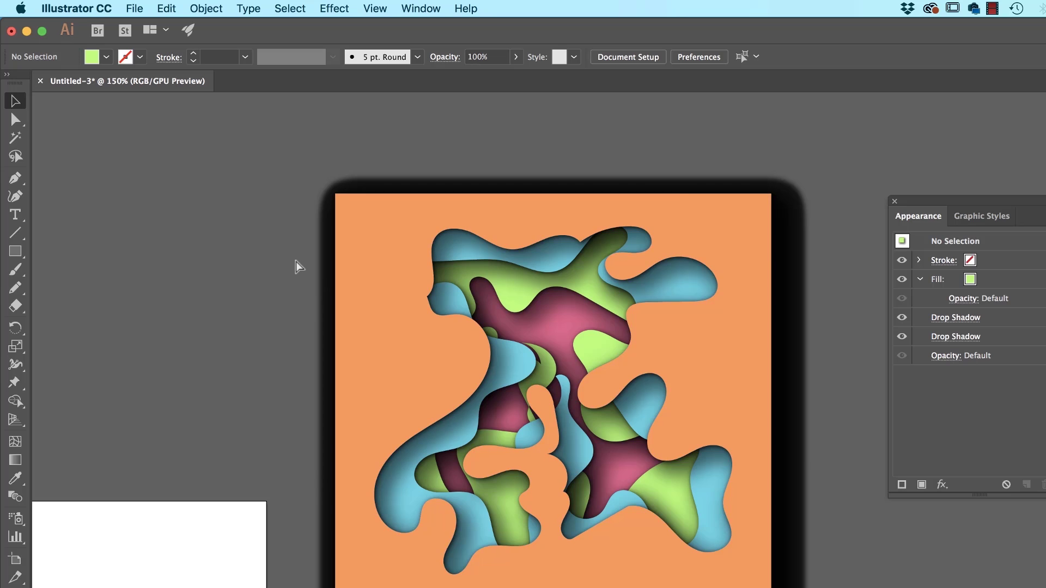
key("ctrl+plus")
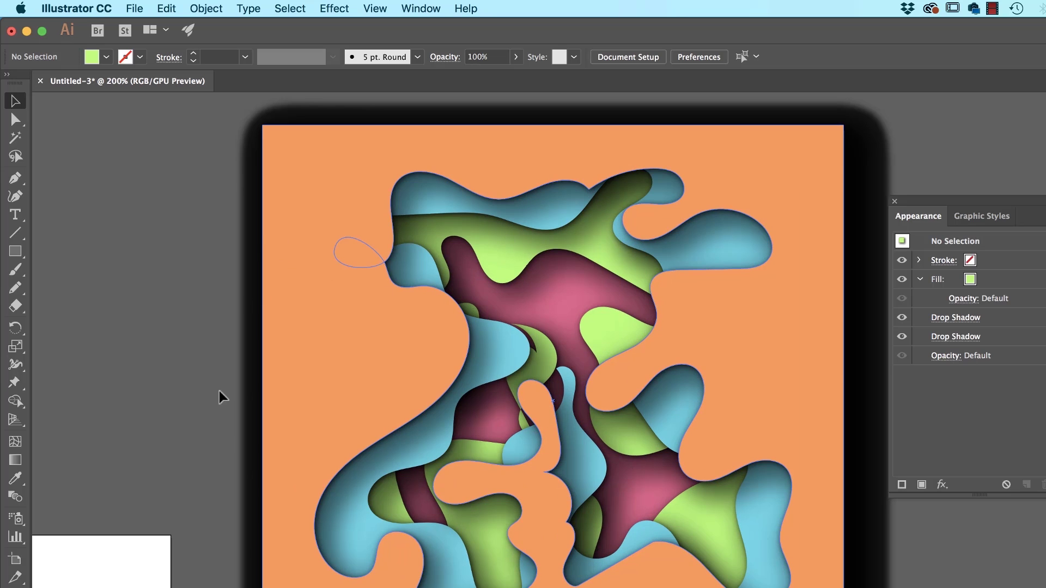
left_click_drag(143, 315, 785, 486)
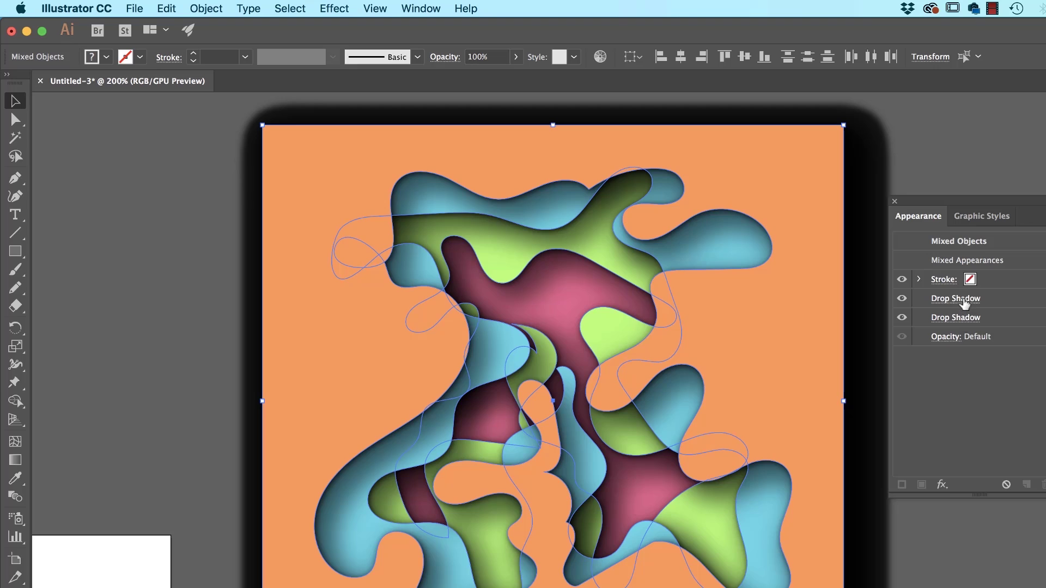
- Leave the lower Drop Shadow unchanged, set the upper one to 50% opacity, then deselect
left_click(961, 319)
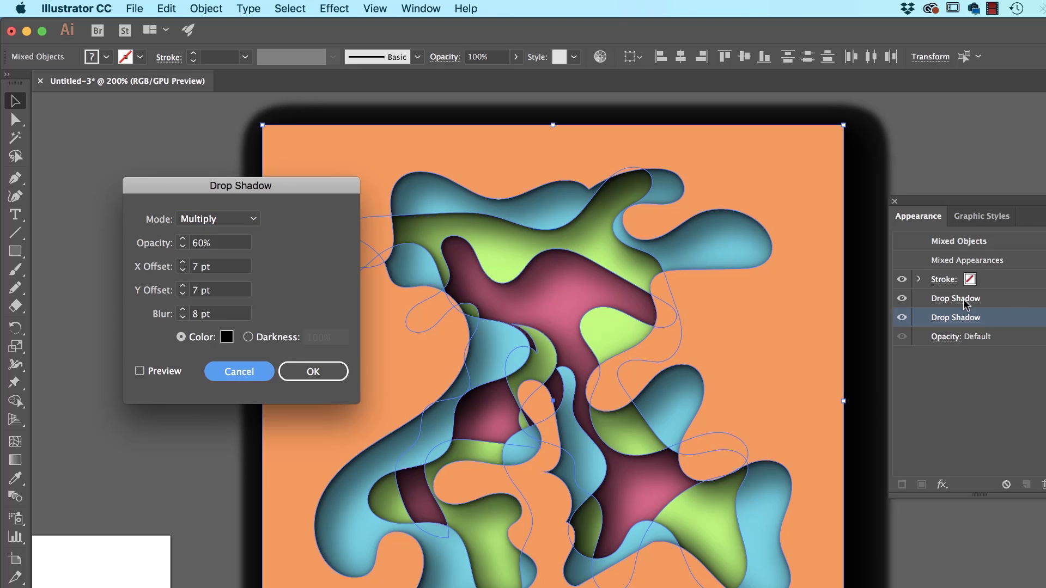
left_click(220, 373)
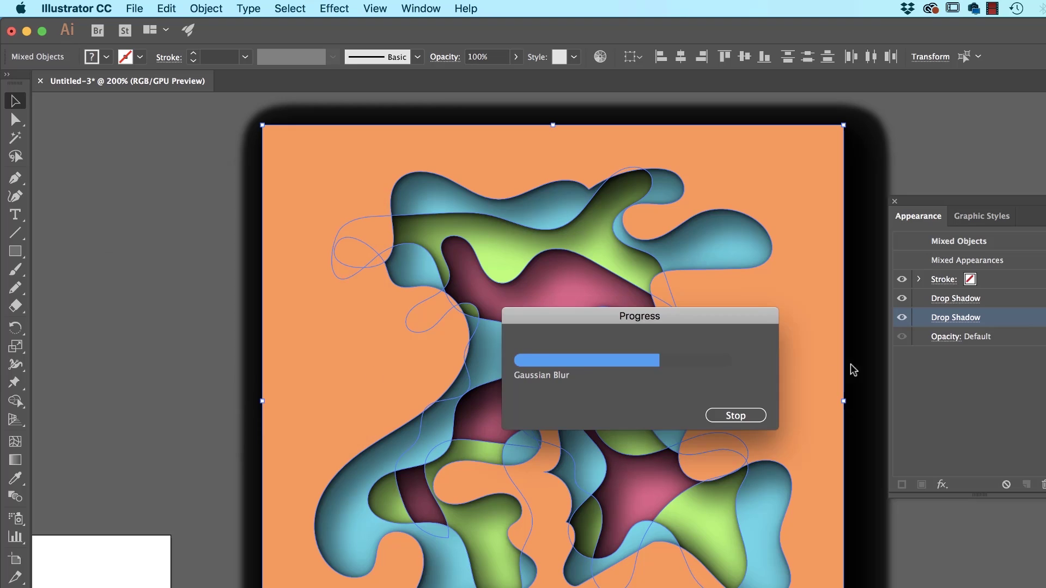
left_click(958, 300)
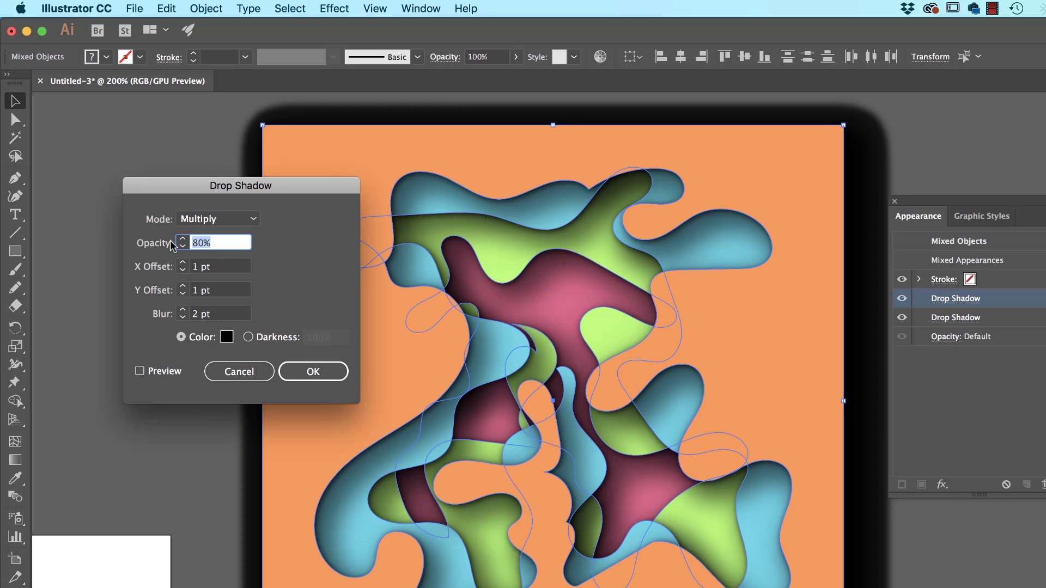
left_click(229, 248)
type("50")
key("Tab")
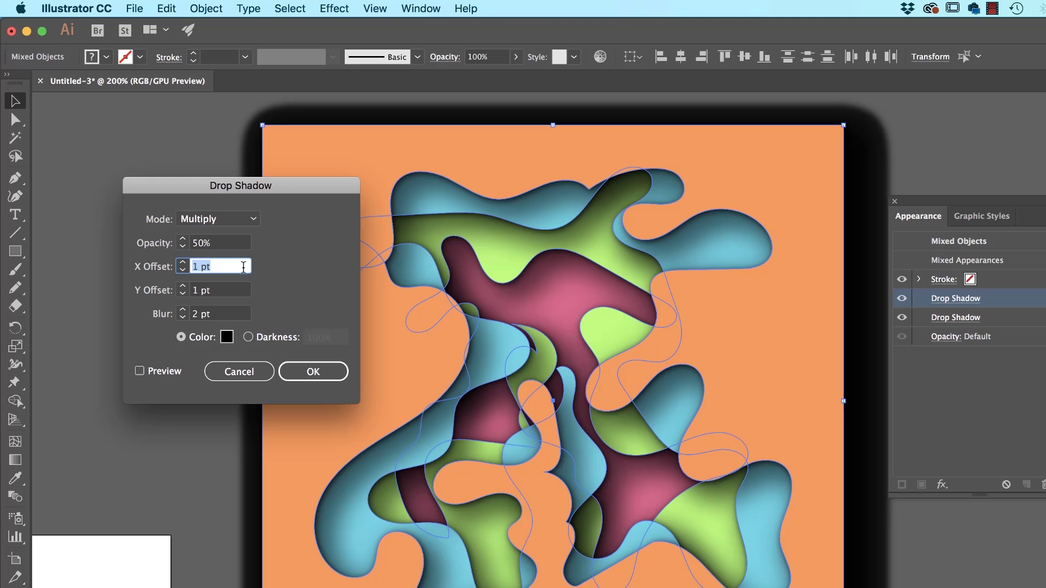
left_click(305, 397)
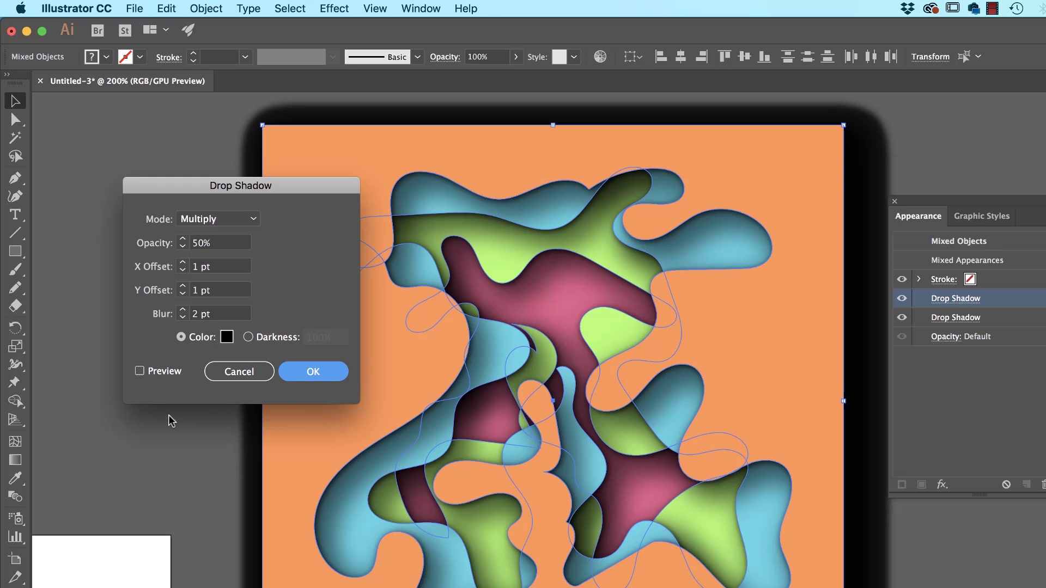
key("Return")
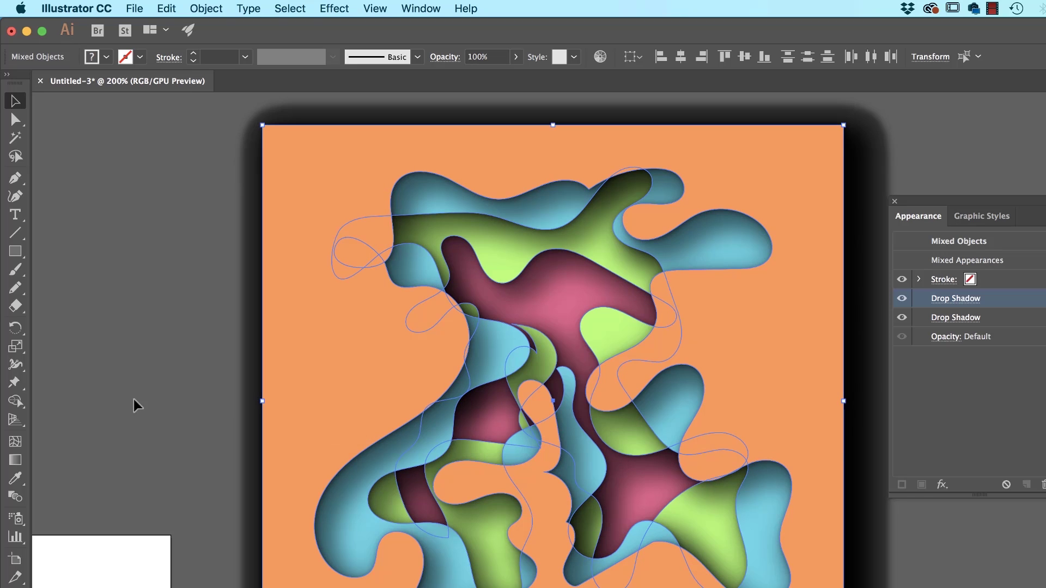
left_click(135, 405)
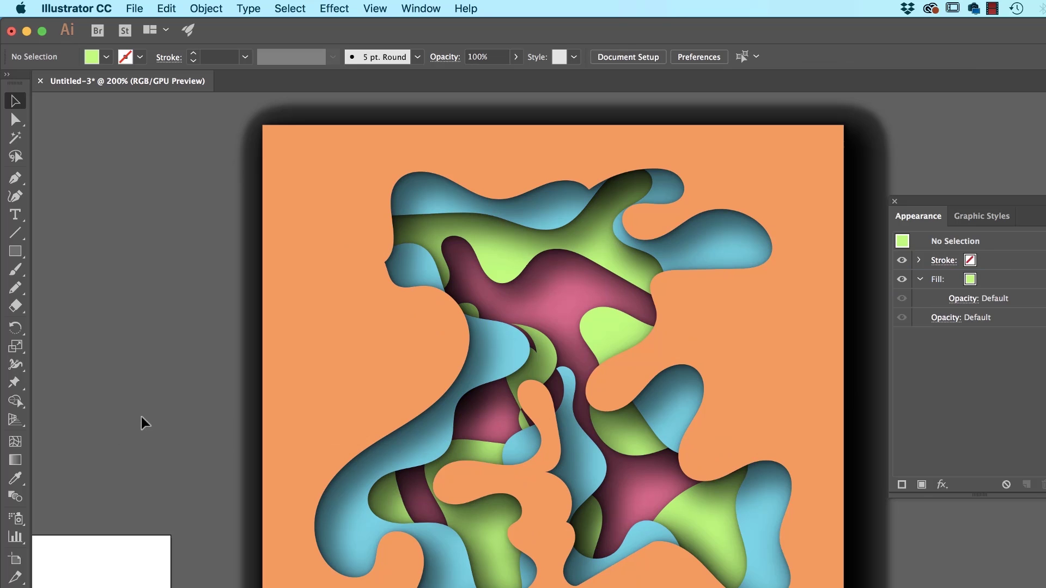
- Pan to the X artboard, Option-drag a blob copy onto the X, and select both
key("ctrl+1")
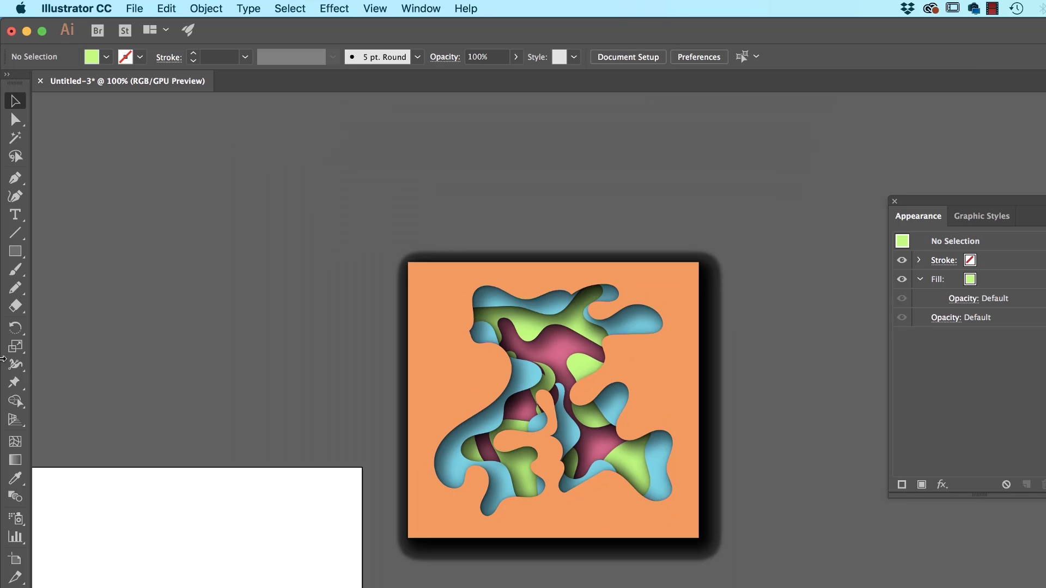
left_click(15, 328)
mouse_move(362, 221)
left_mouse_down()
mouse_move(437, 156)
mouse_move(532, 97)
left_mouse_up()
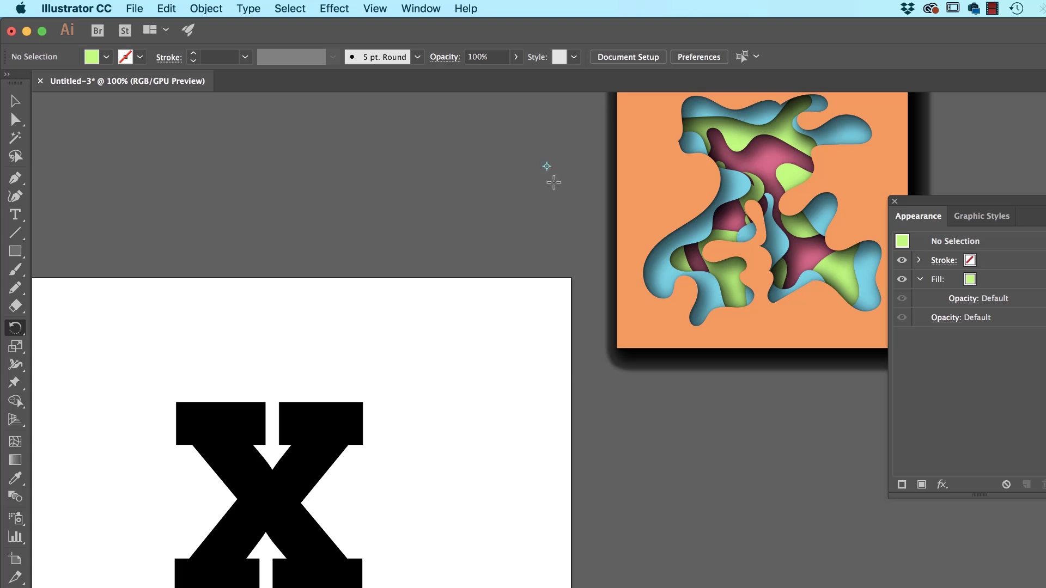
left_click(847, 461)
key("super+a")
key("v")
mouse_move(789, 334)
left_mouse_down()
mouse_move(270, 503)
mouse_move(356, 554)
left_mouse_up()
left_click_drag(310, 518, 312, 523)
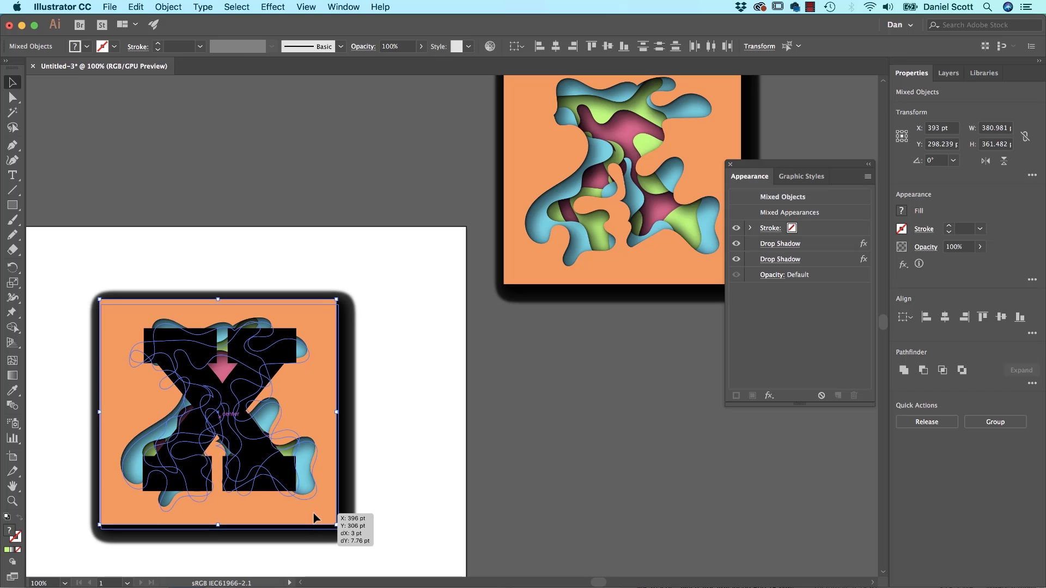
left_click_drag(399, 263, 149, 559)
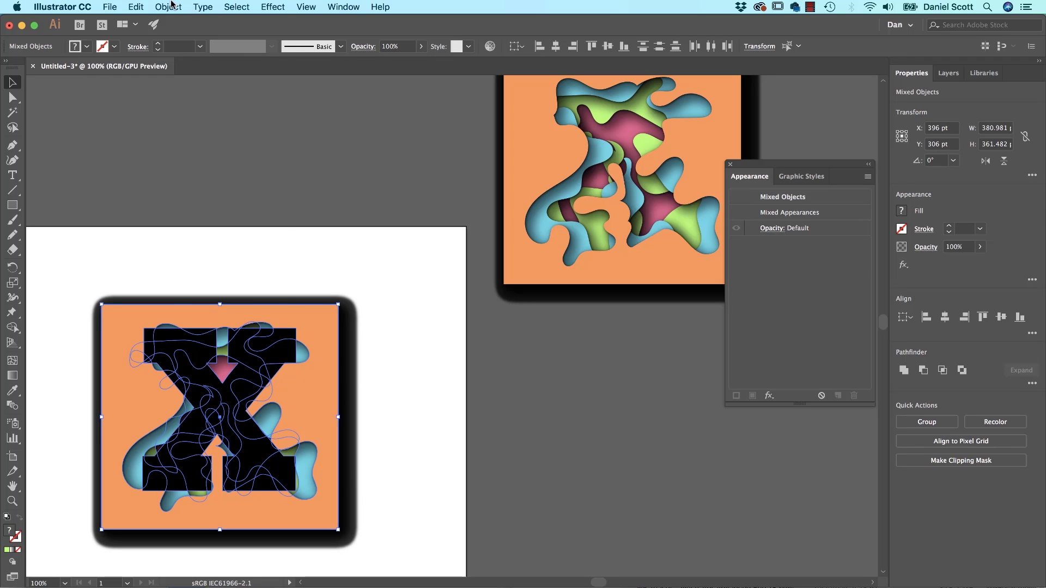
- Make a clipping mask from the X and blob artwork, then zoom in and centre it
left_click(169, 7)
mouse_move(191, 398)
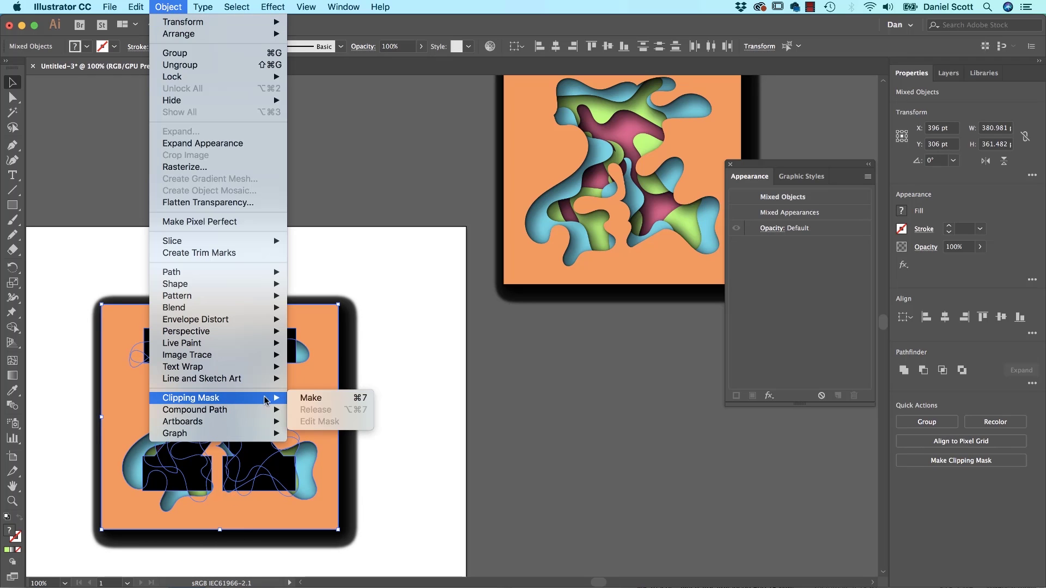
left_click(310, 398)
left_click(408, 454)
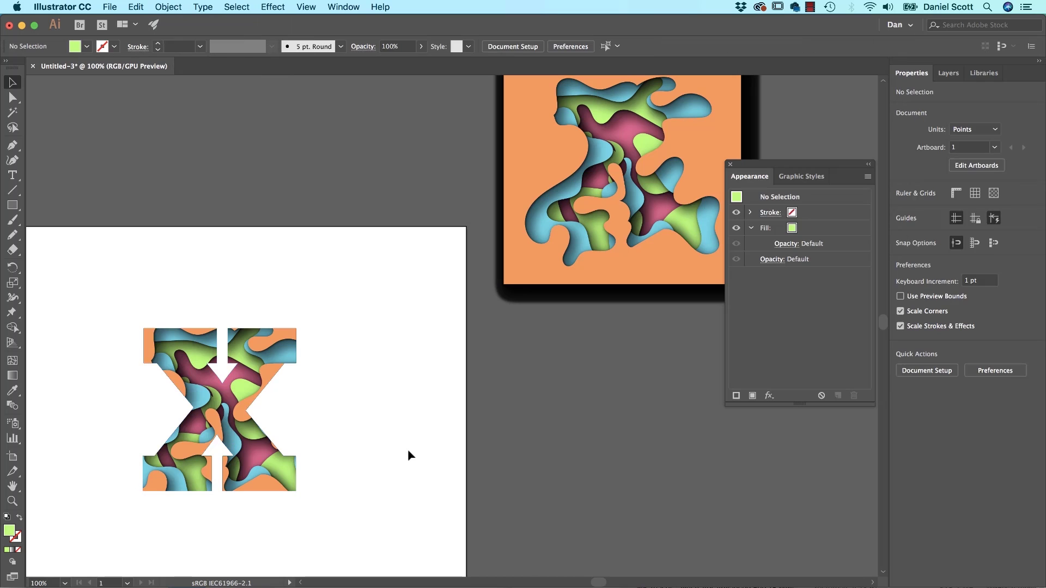
key("super+equal")
left_click_drag(408, 449, 660, 316)
left_click_drag(507, 400, 580, 390)
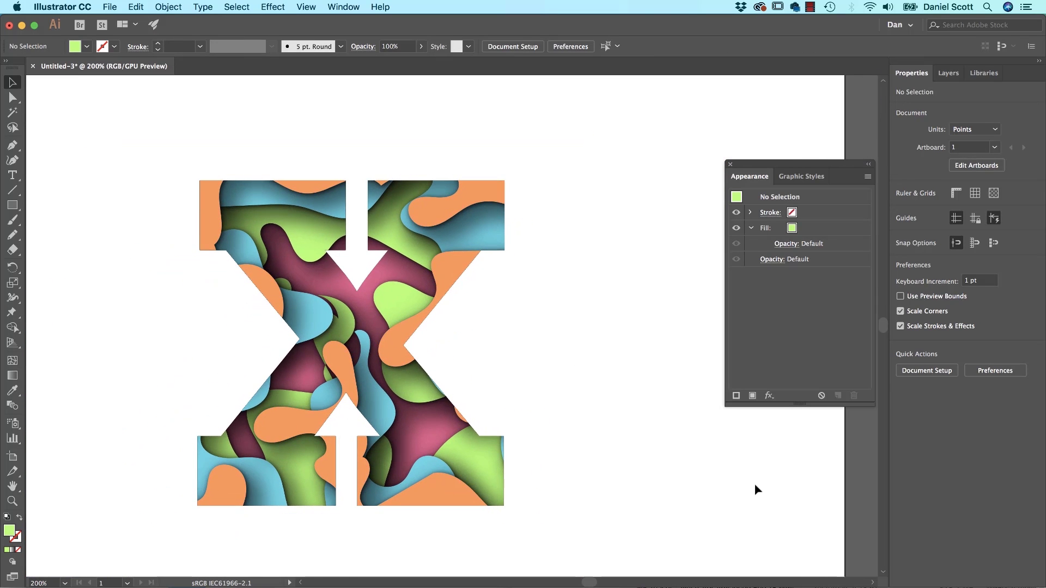